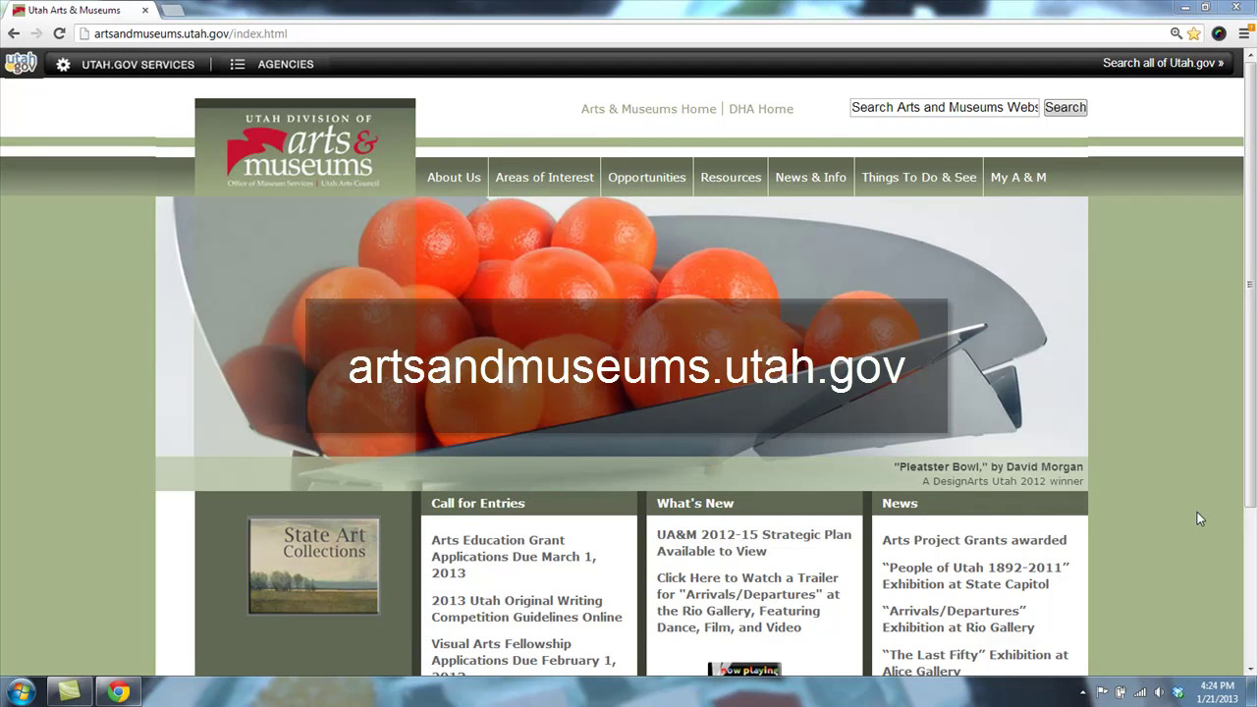
- Go to the Grants & Funding page under the Opportunities menu
mouse_move(678, 179)
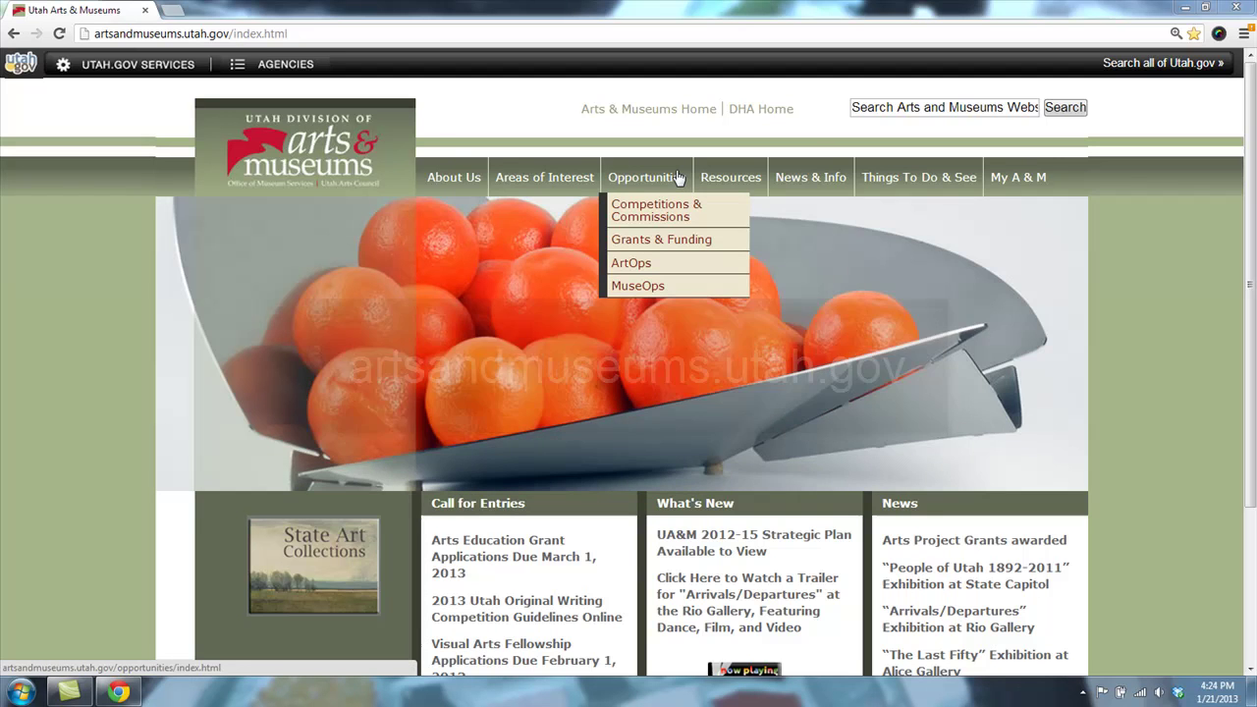
click(715, 241)
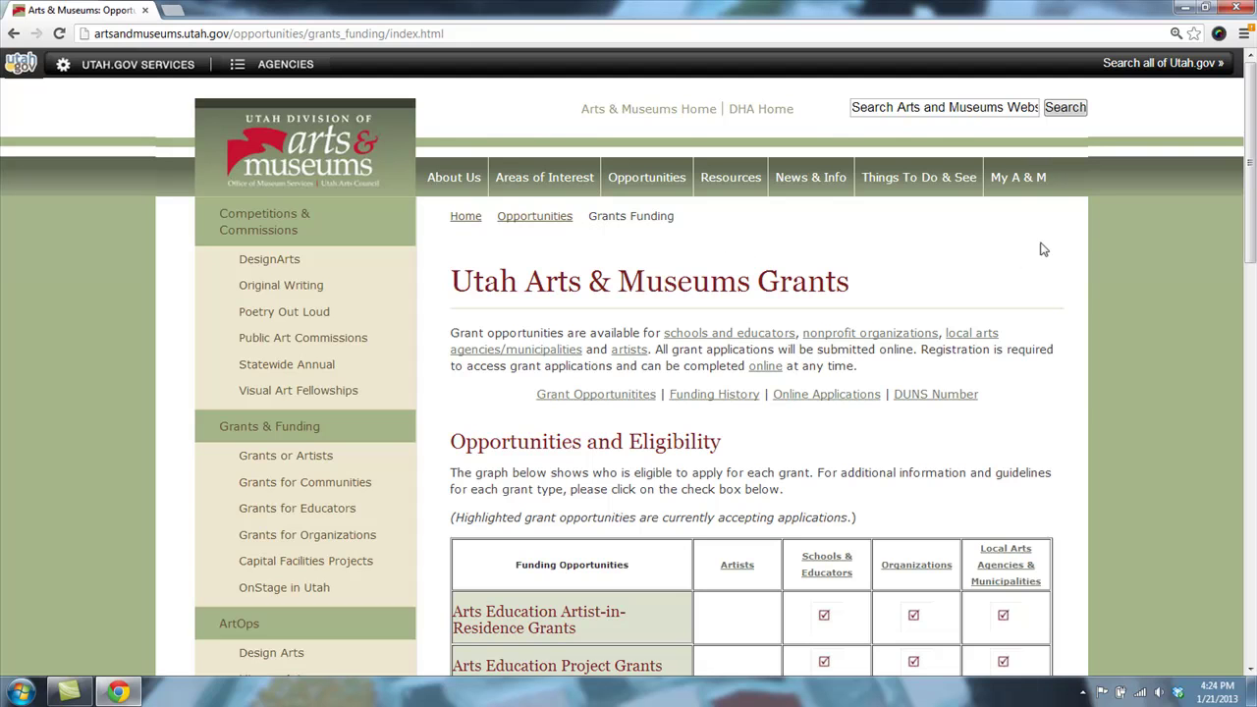
- Open the My A&M Login page from the top navigation
mouse_move(1049, 185)
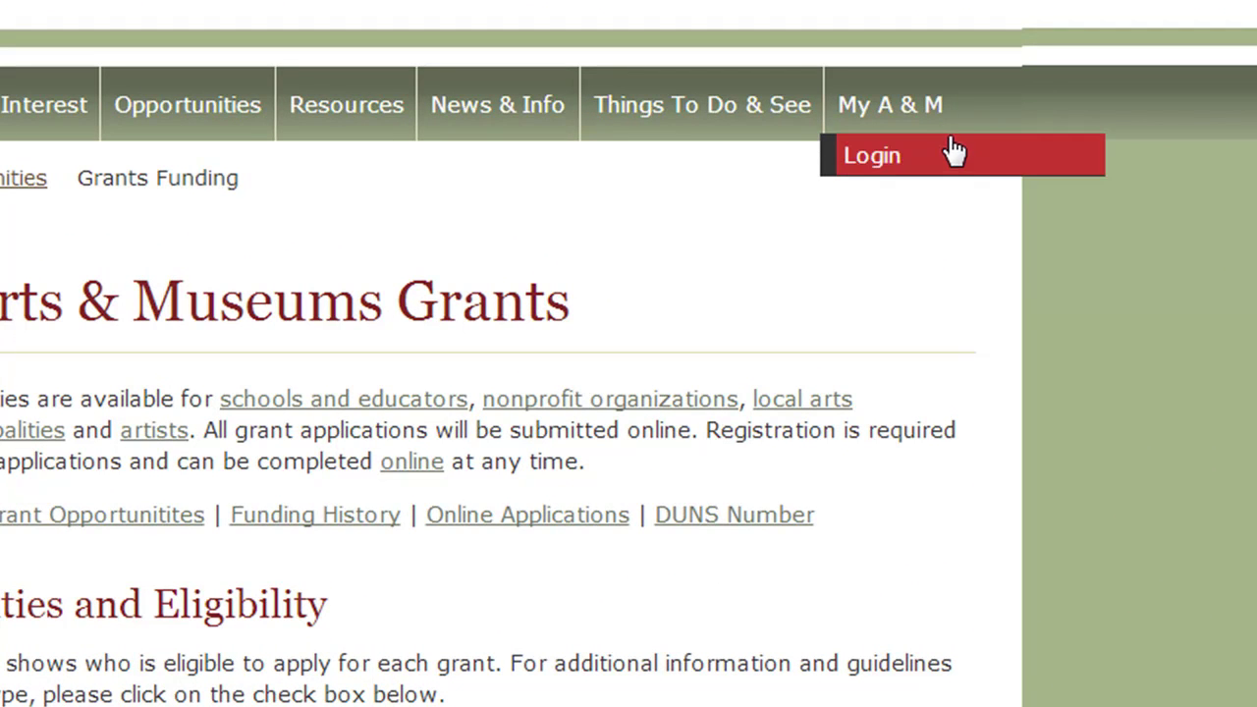
click(952, 155)
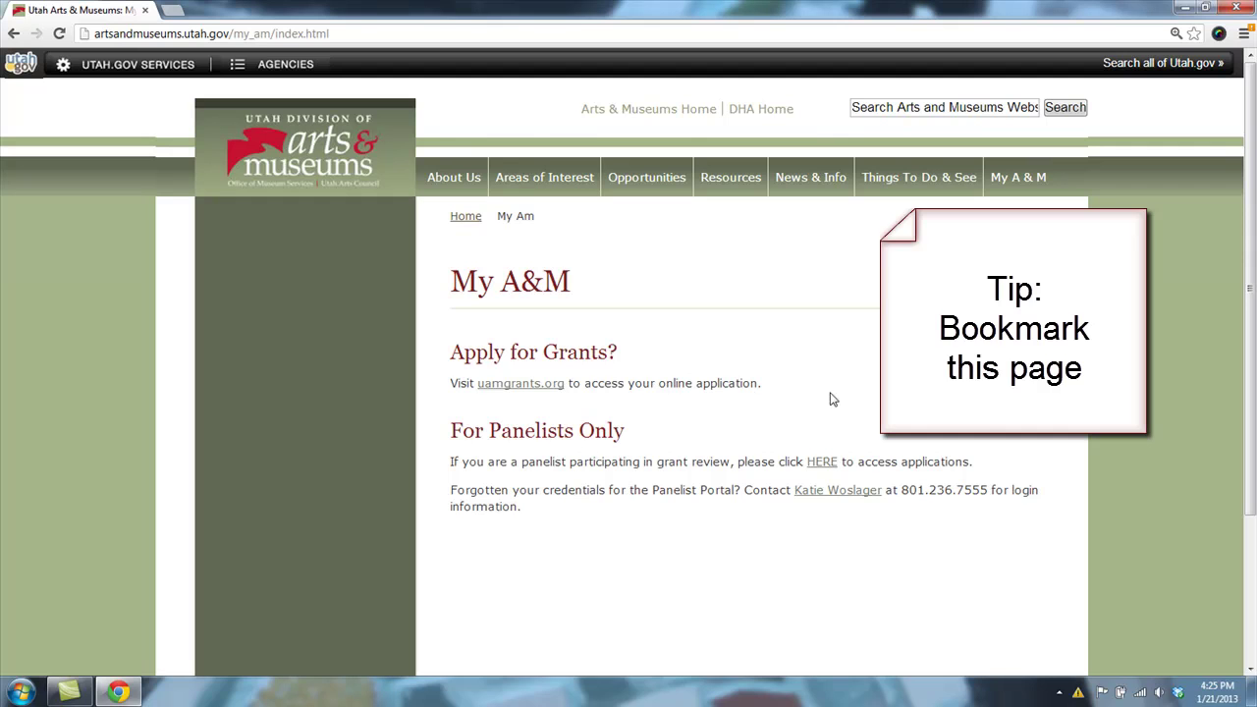
- Follow the uamgrants.org link and start a New User registration on the portal
click(556, 390)
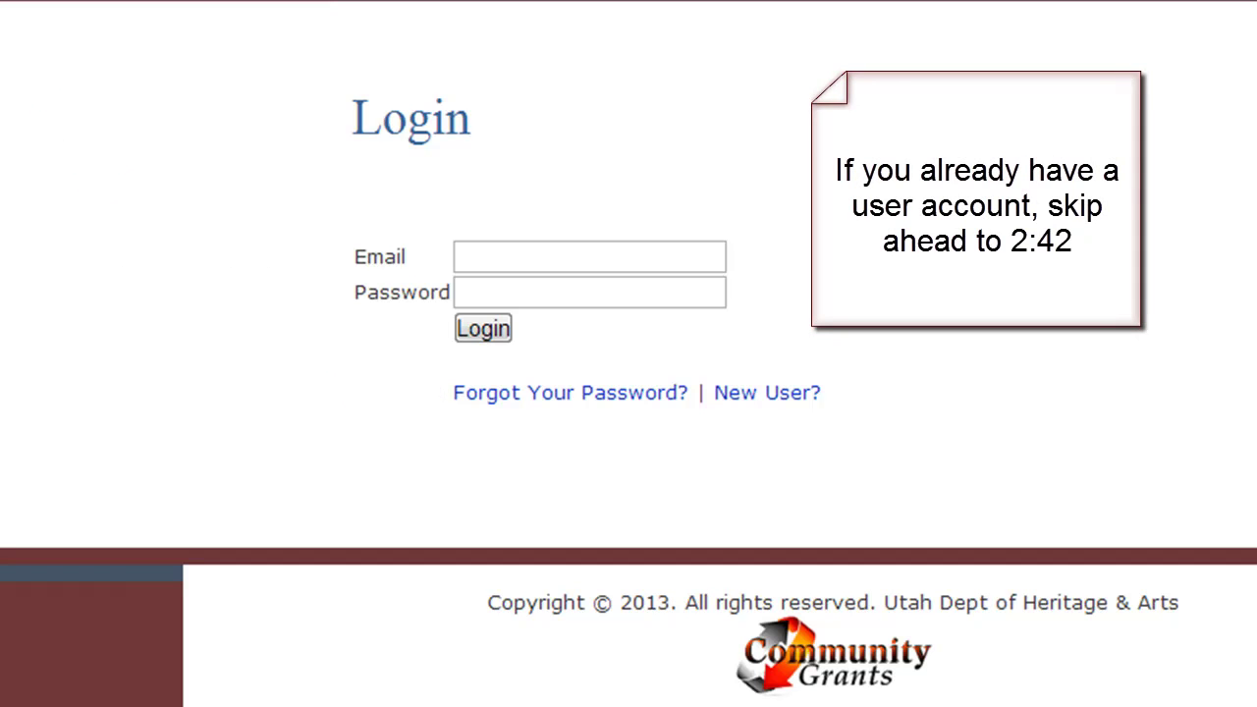
click(747, 394)
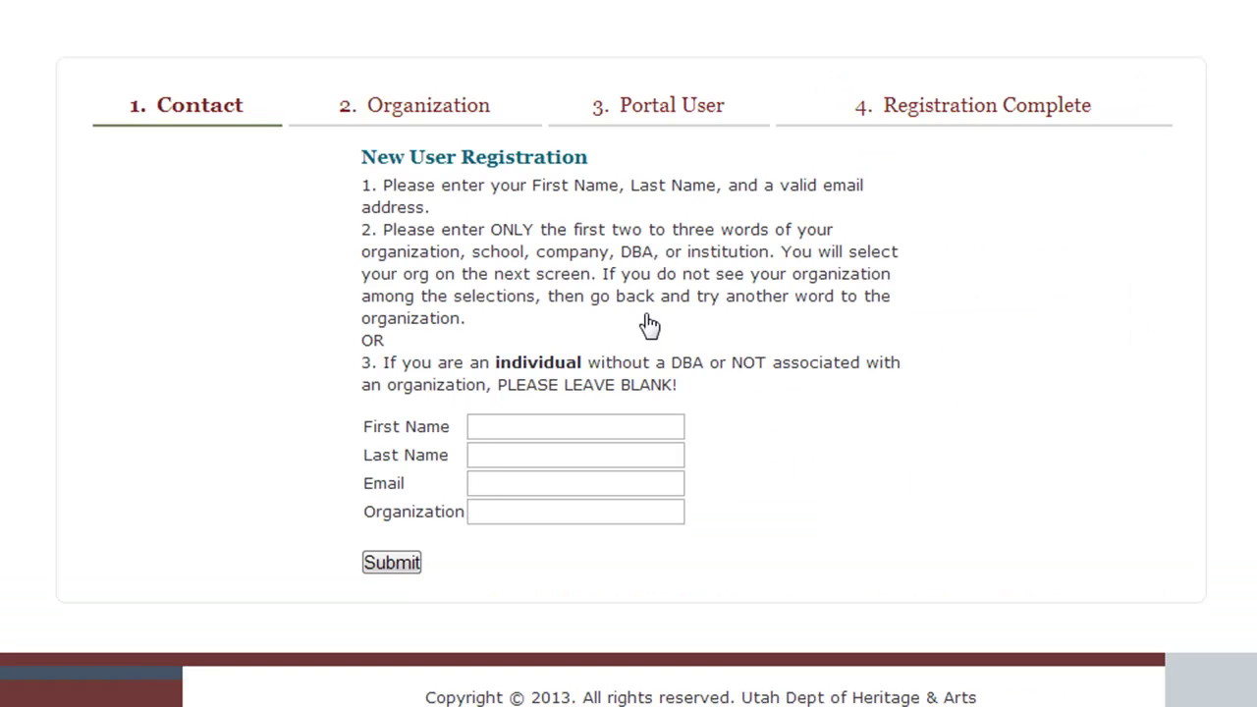
- Enter the applicant's first name, last name and e-mail address in the Contact form
click(651, 426)
text(Grants)
key(Tab)
text(Manager)
key(Tab)
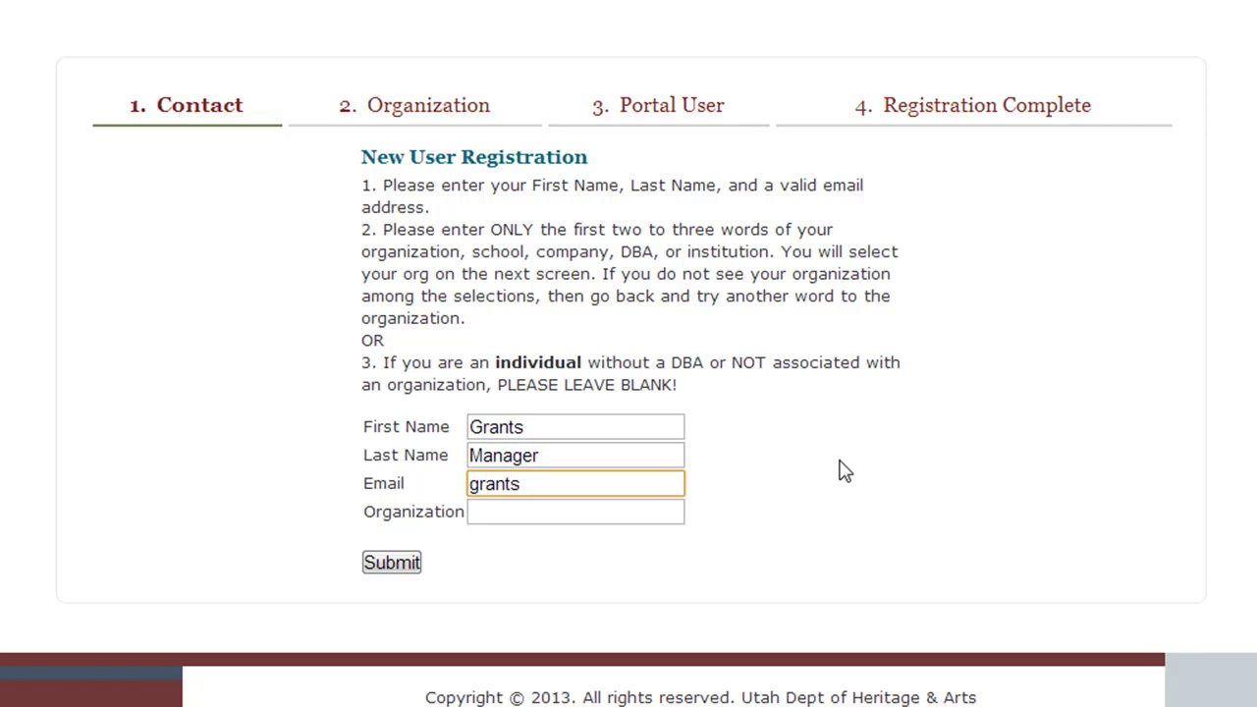
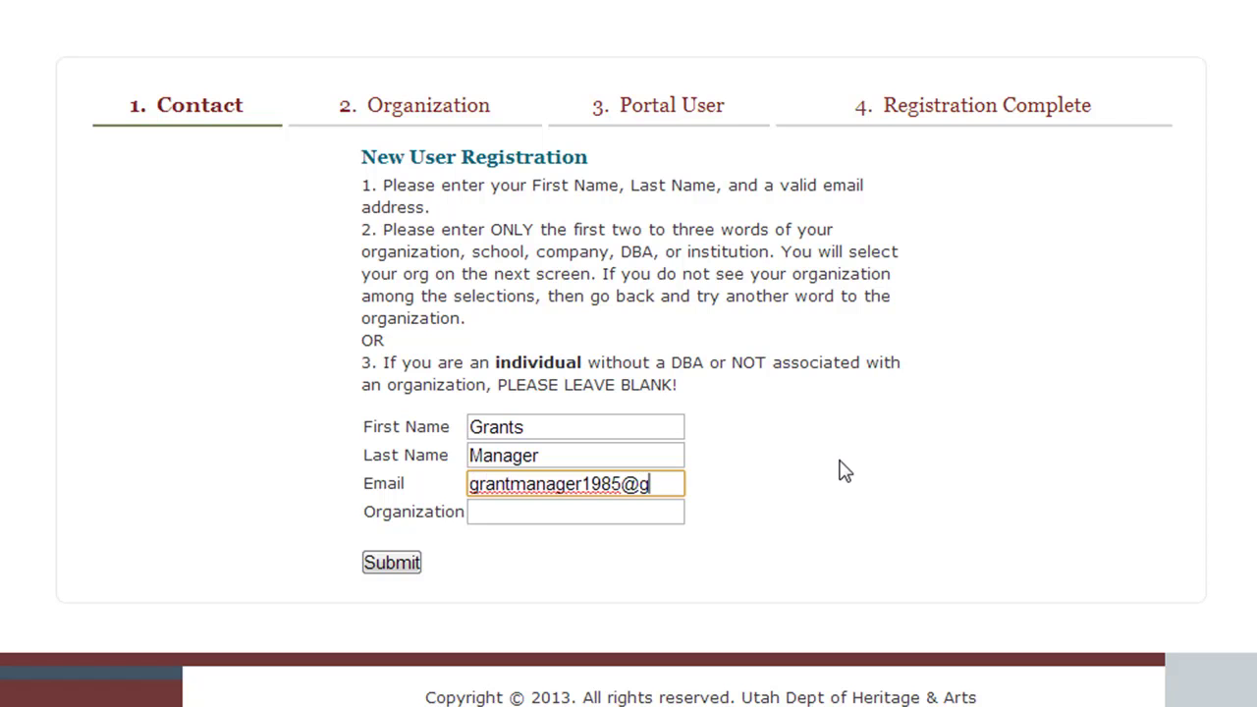
- Enter 'Arts & Museums' as the organization and submit the contact details
key(Tab)
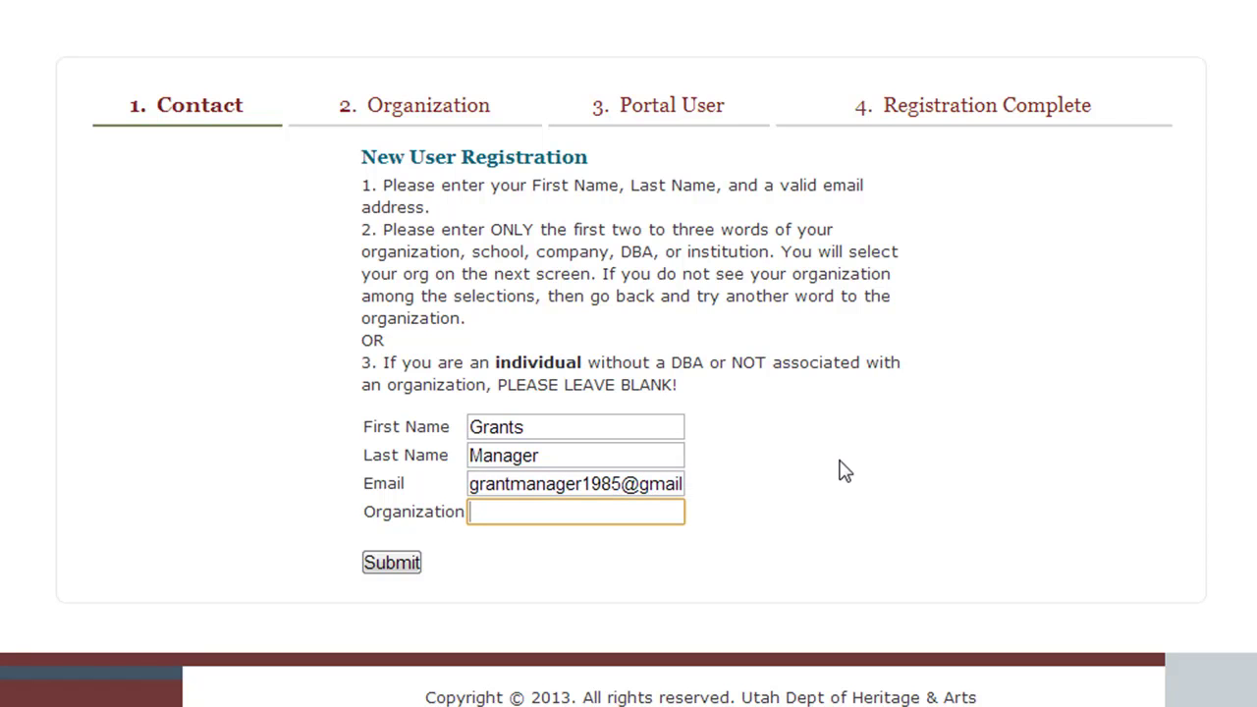
text(U)
key(BackSpace)
text(Arts & Museums)
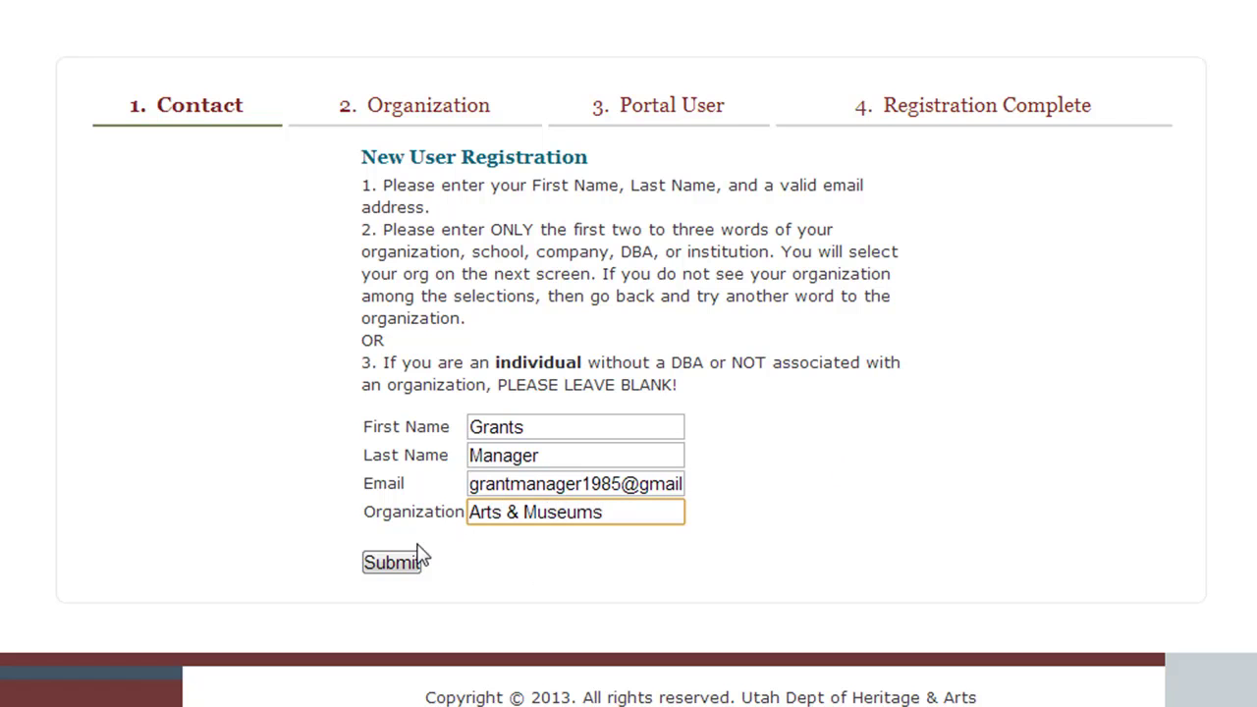
click(416, 558)
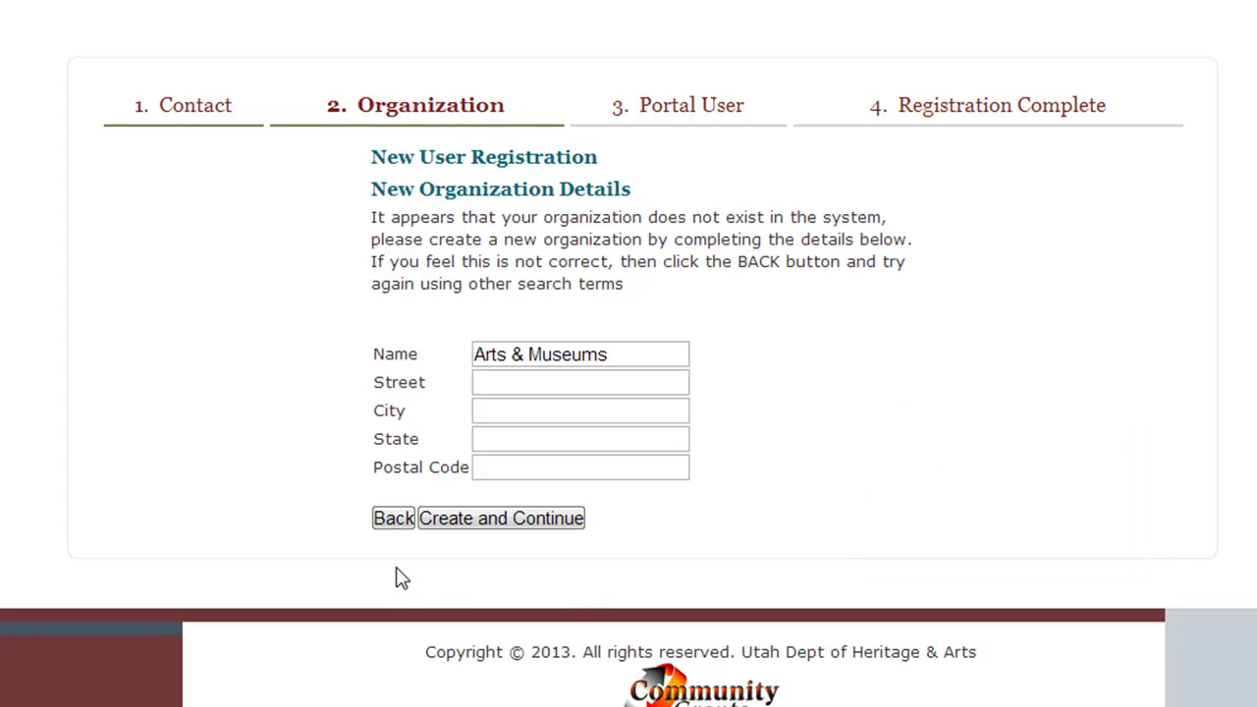
- Change the organization to Utah Division of Arts & Museums - Salt Lake City, UT, and continue
click(403, 521)
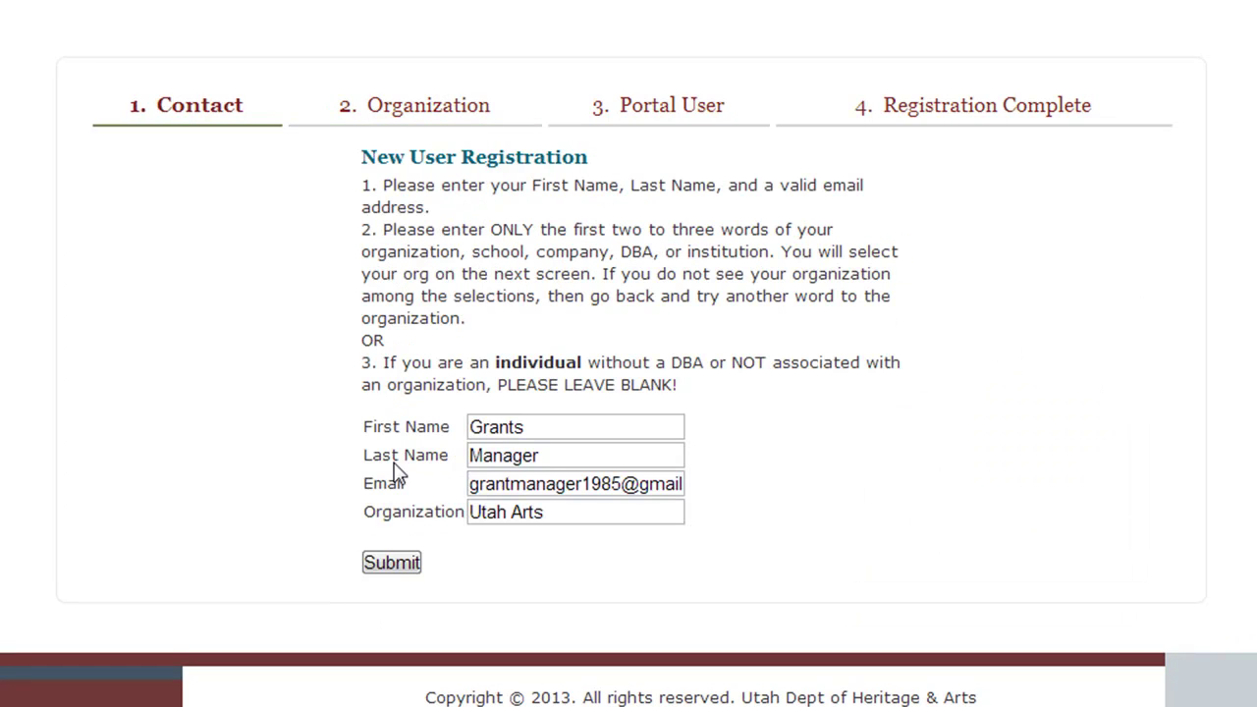
drag(574, 514, 422, 525)
text(Utah Division)
click(393, 564)
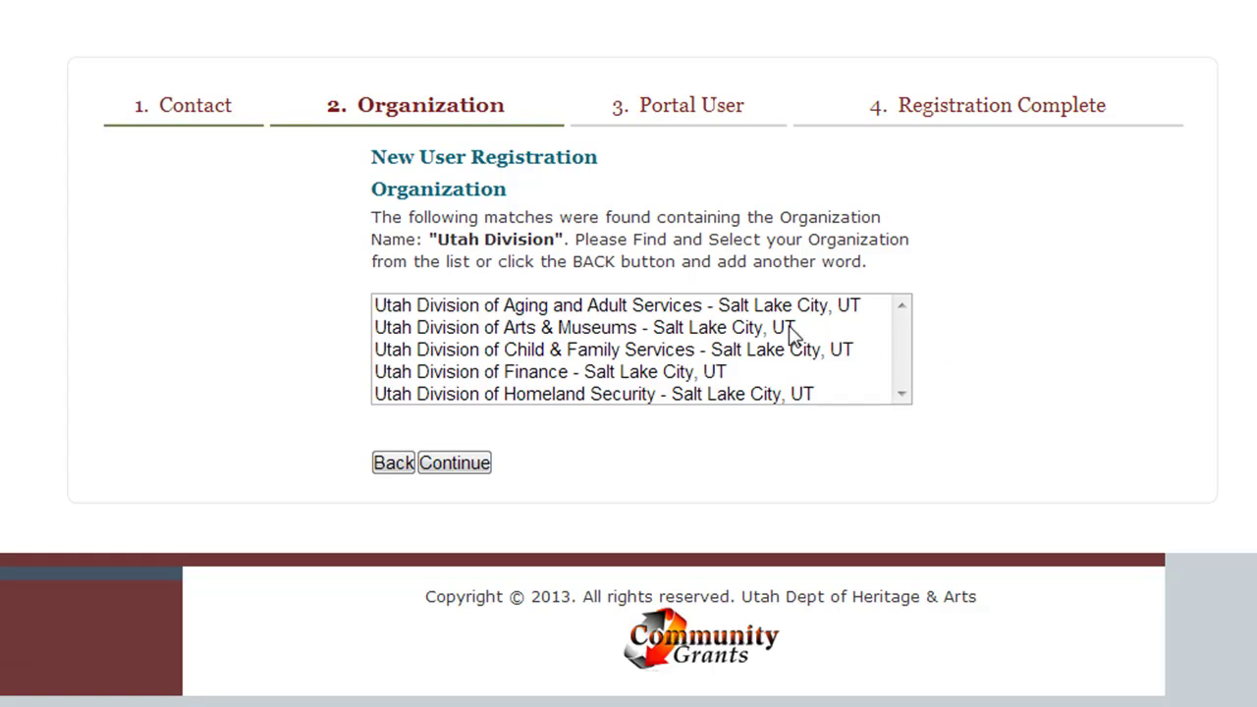
click(788, 328)
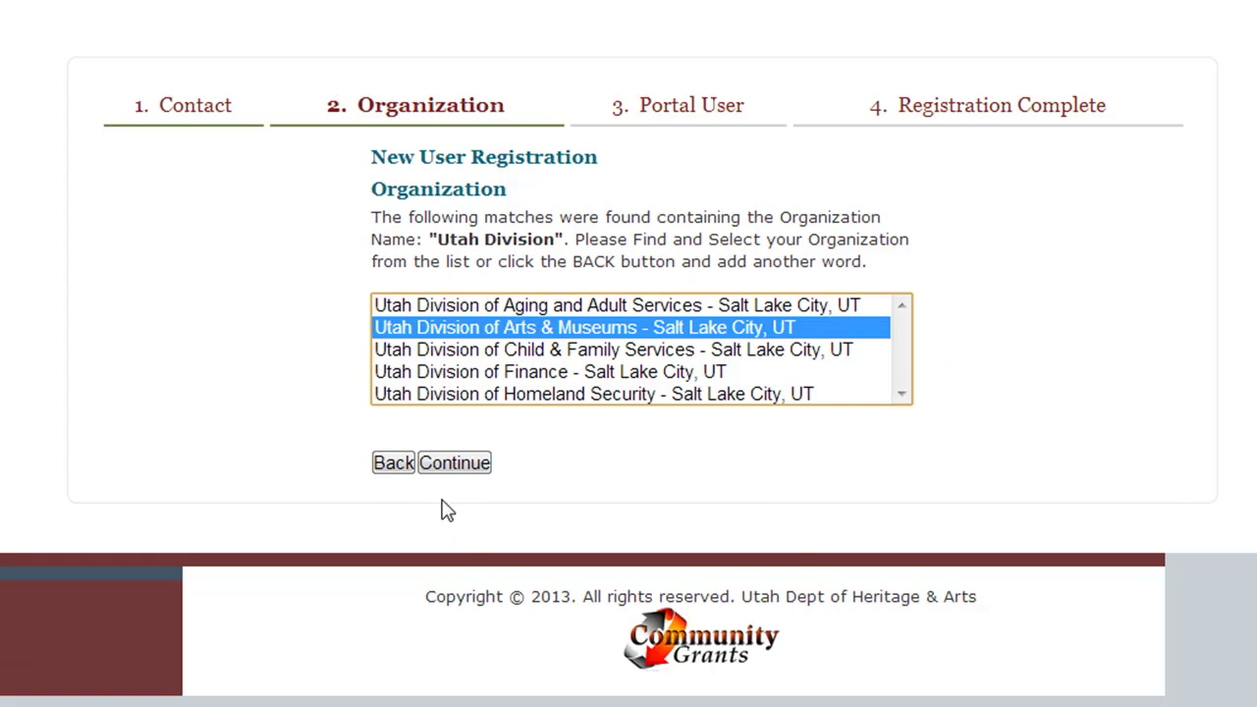
click(451, 468)
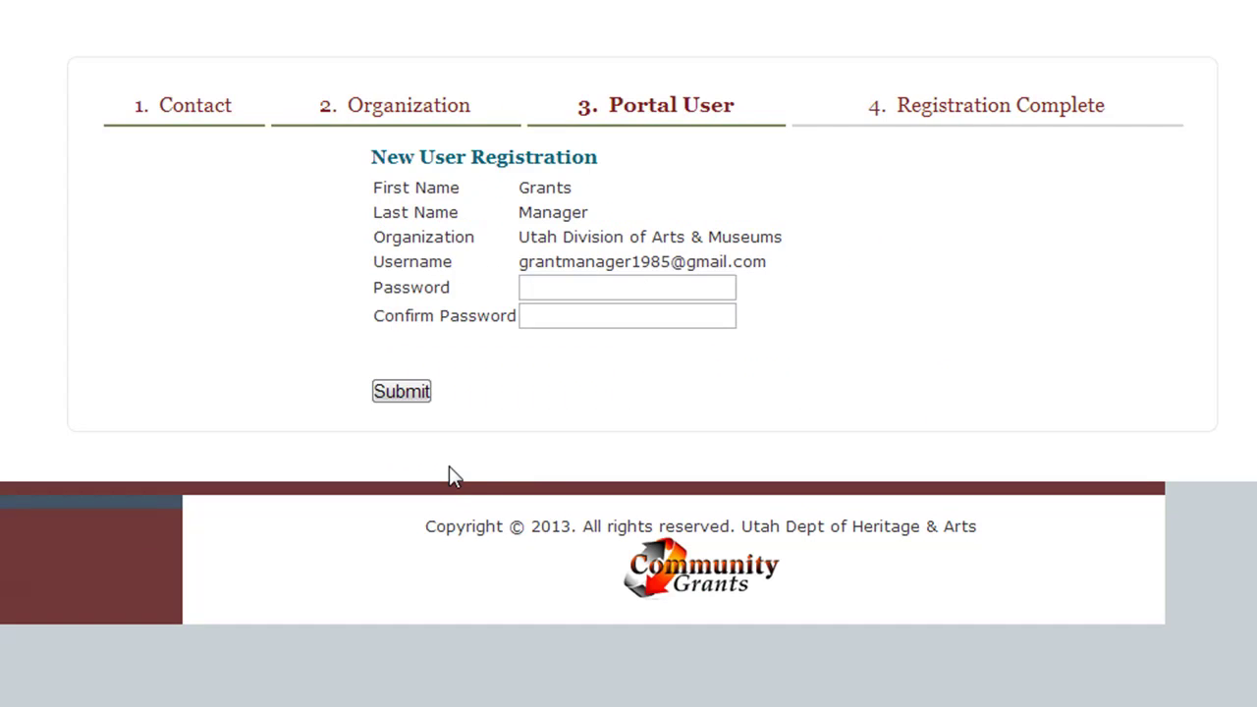
- Set and confirm the new account's password
click(612, 283)
text(********)
key(Tab)
text(********)
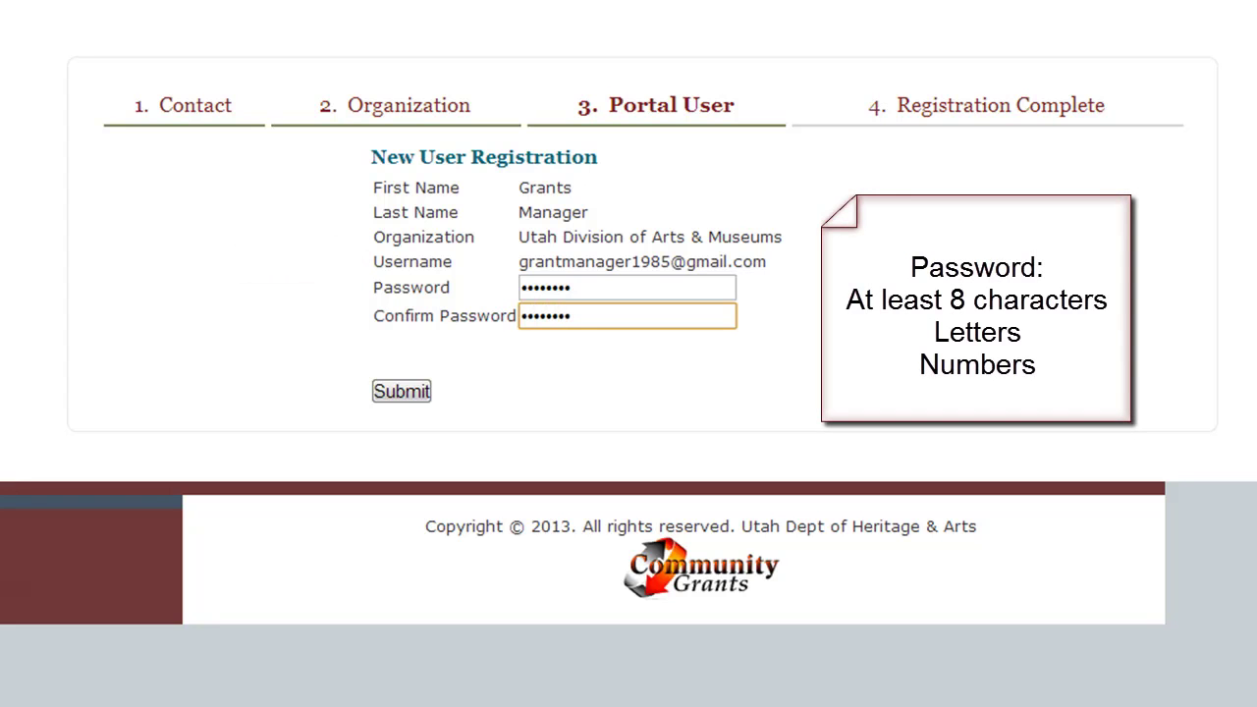
click(388, 398)
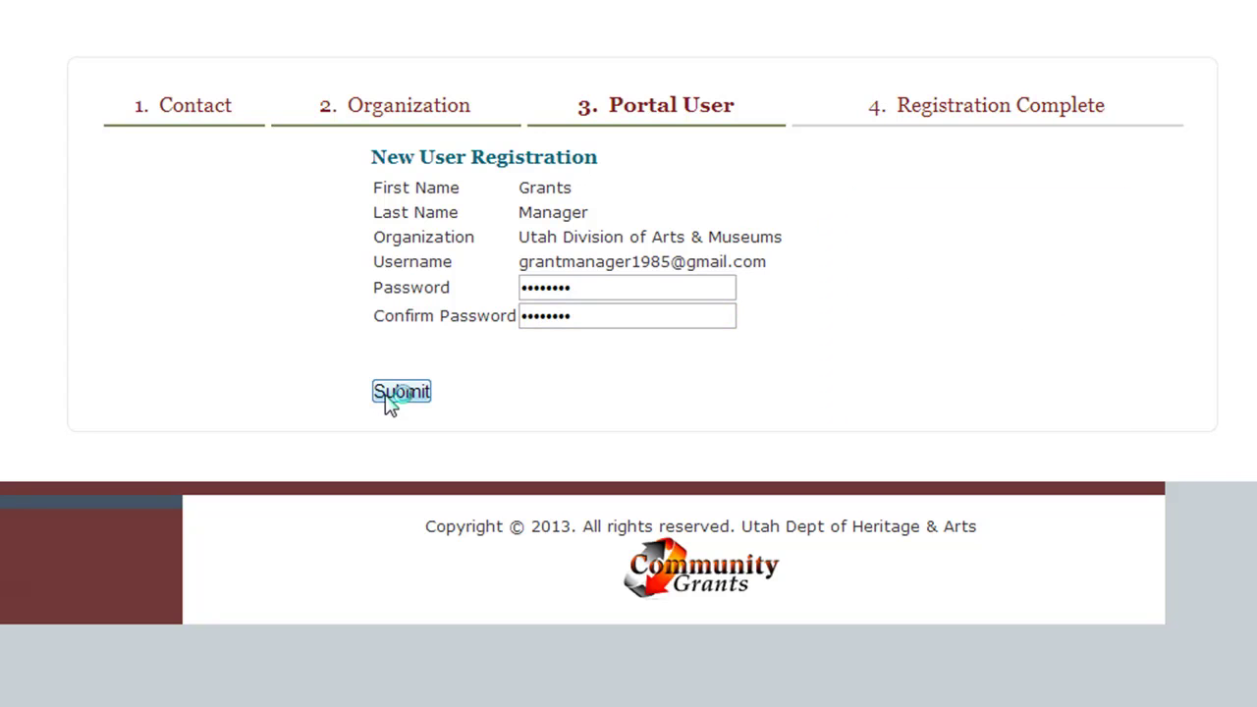
- Complete the registration and enter the password on the portal Login page
click(398, 393)
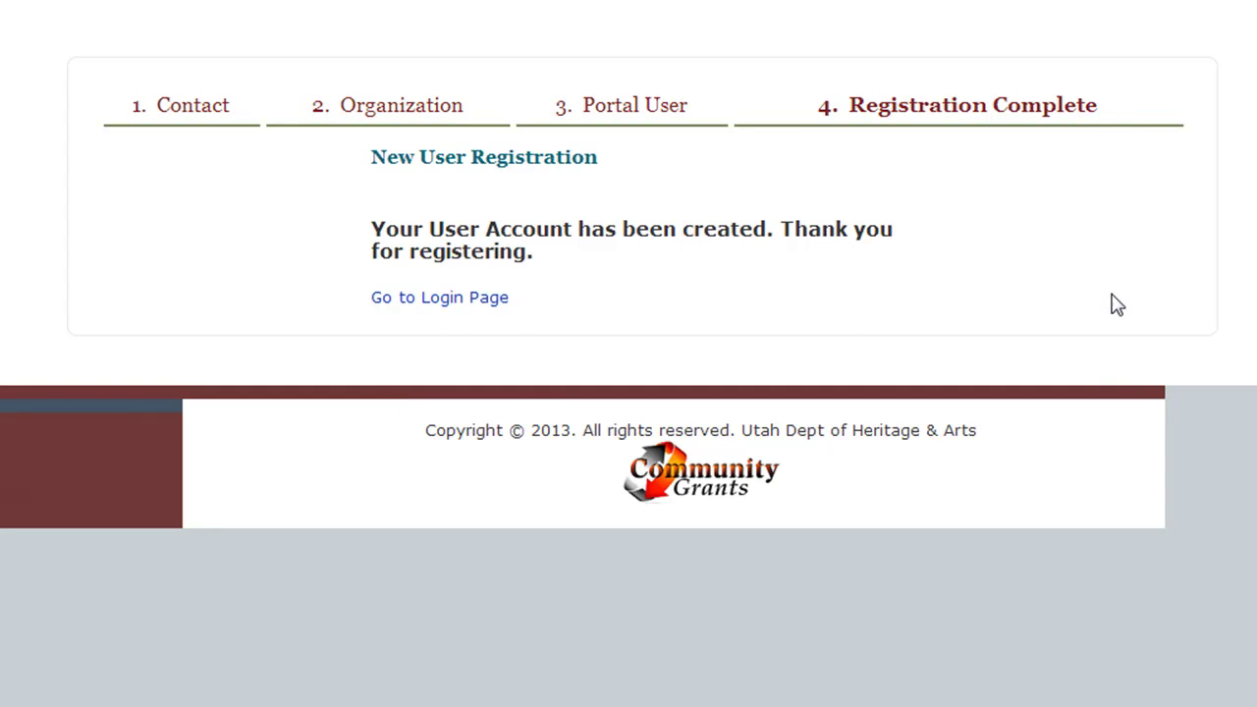
click(446, 304)
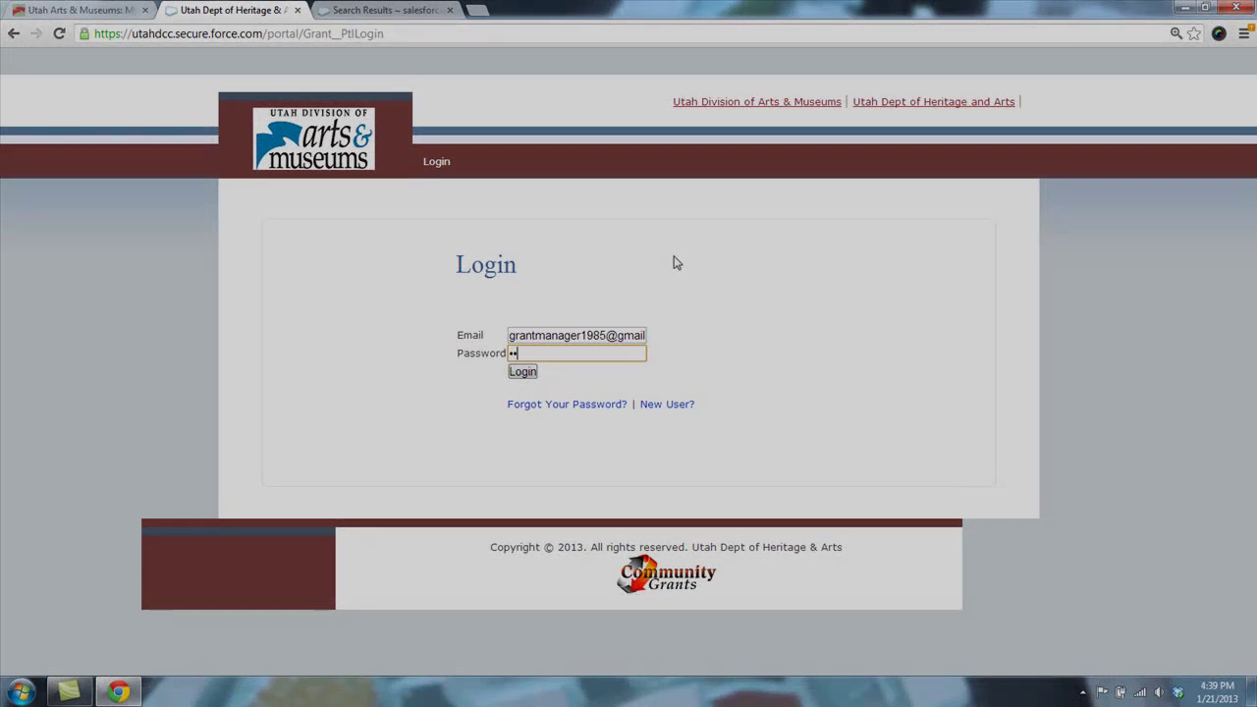
text(******)
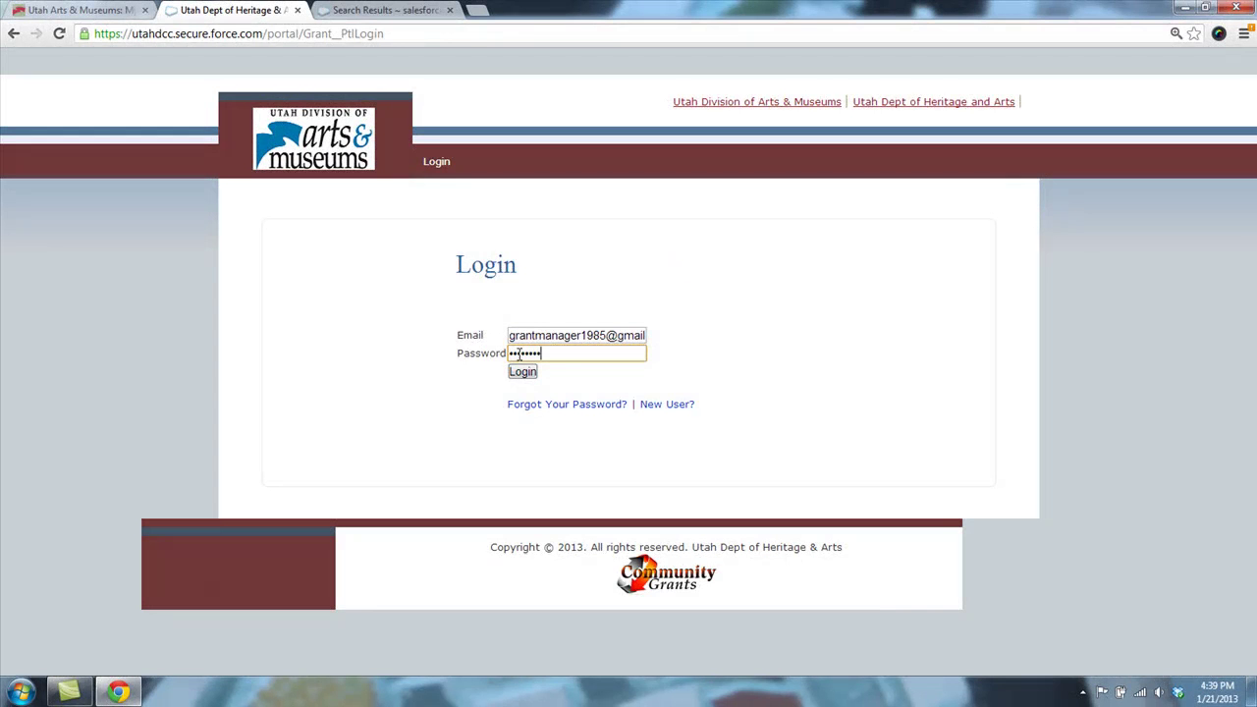
- Log in and scroll Portal Home to the Apply, Update and Review options
click(522, 371)
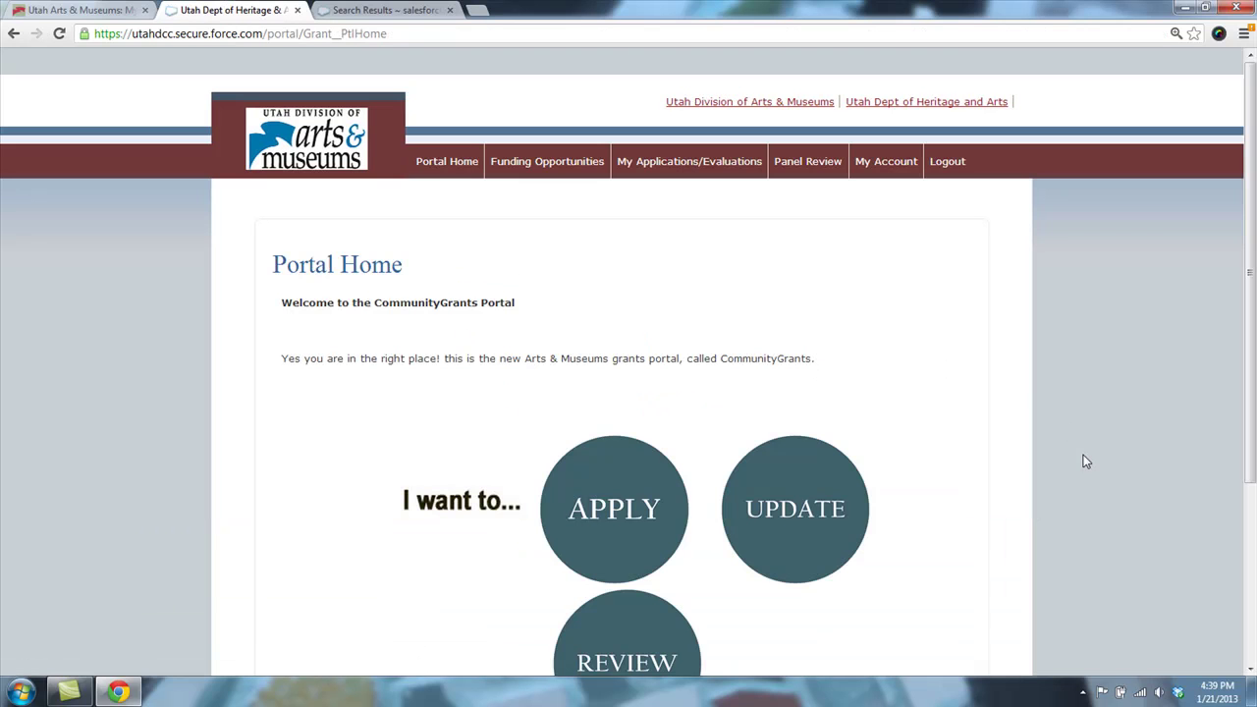
drag(1253, 343, 1254, 433)
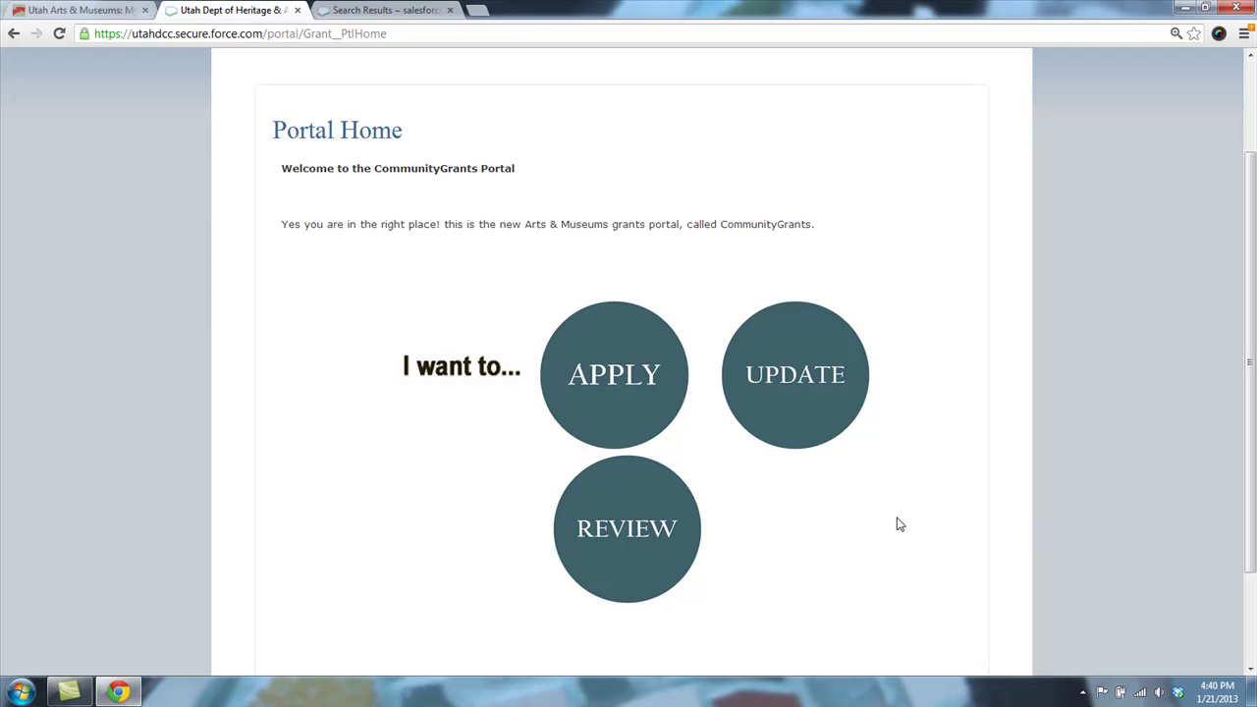
- Create a new application for the Example Grant Project from the open funding opportunities
click(639, 415)
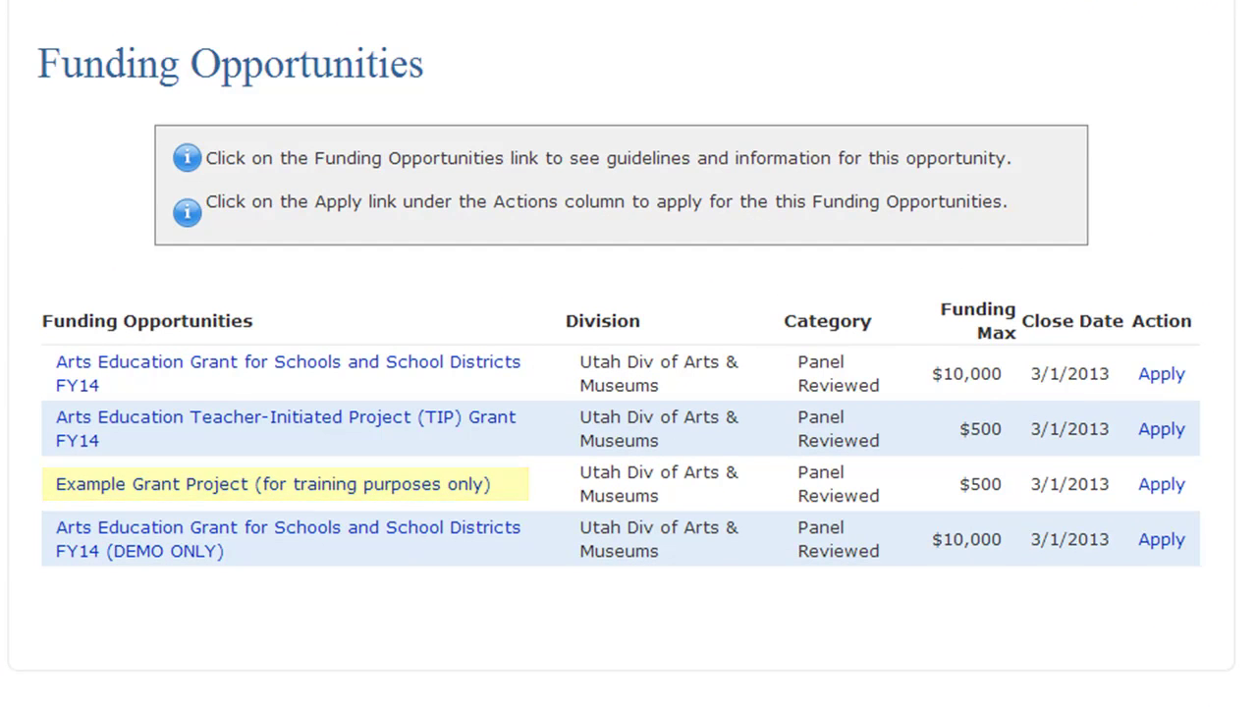
click(1164, 486)
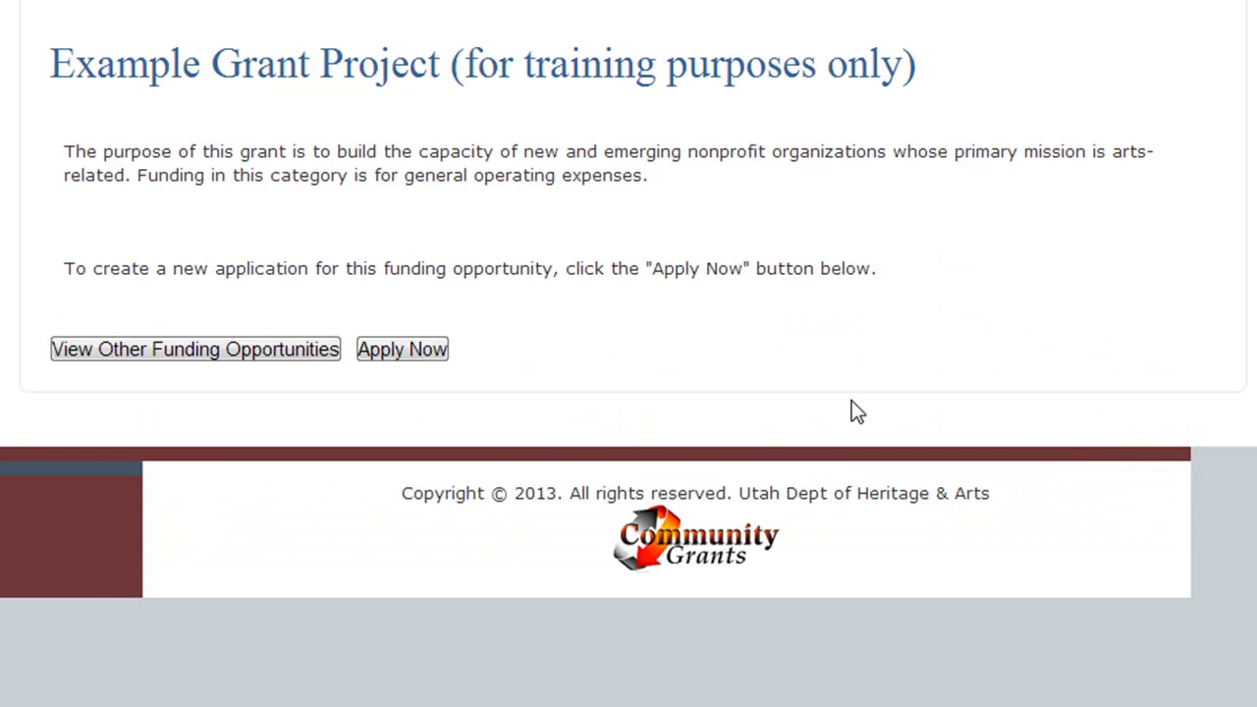
click(421, 361)
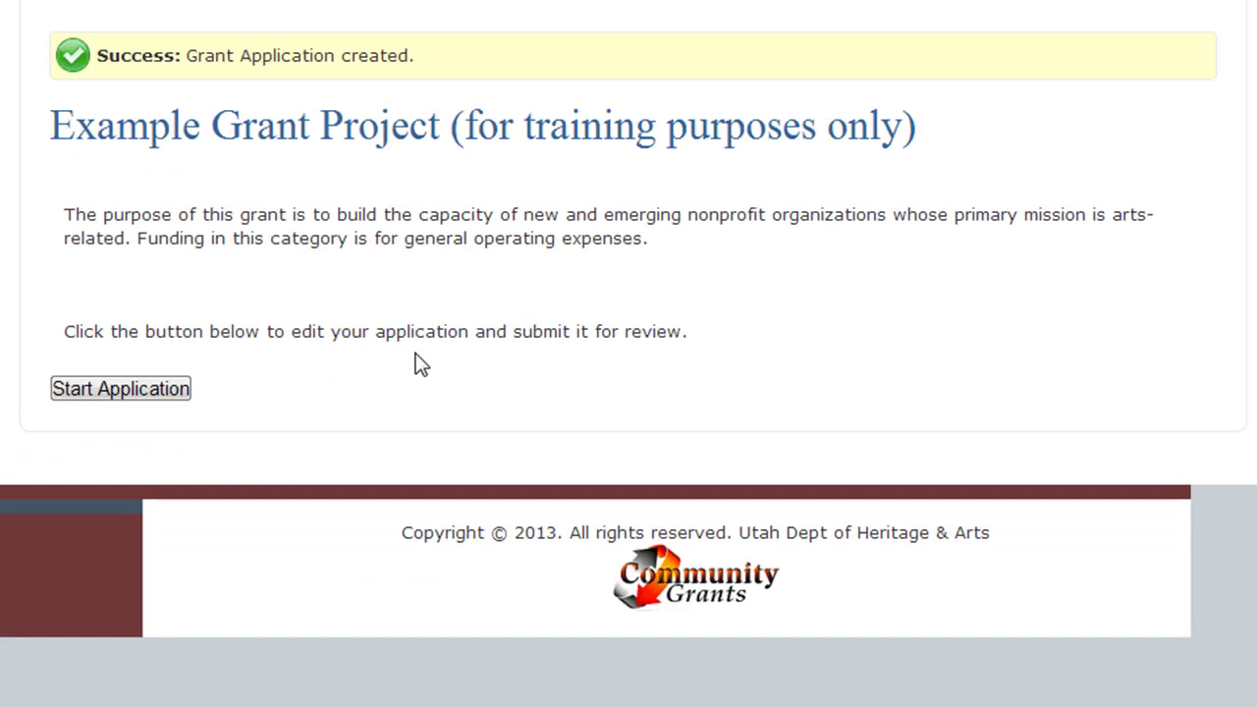
- Start the Example Grant application and read the Overview guidelines down to the applicant address fields
click(117, 382)
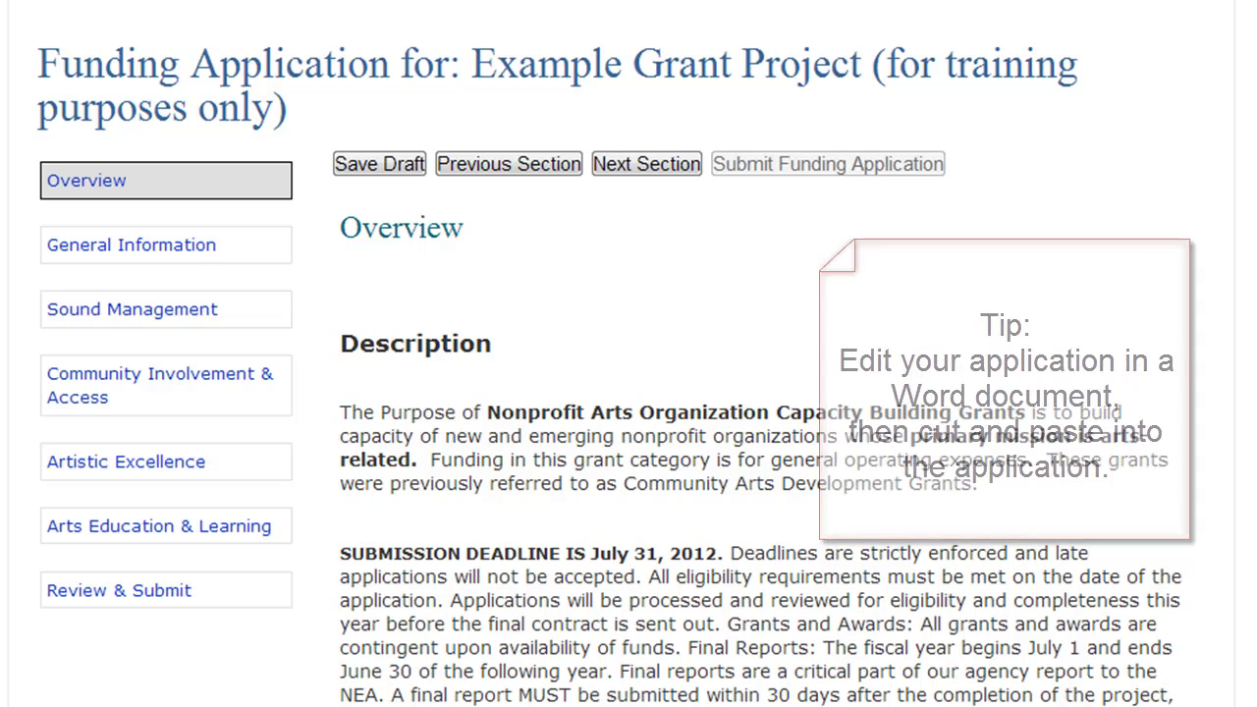
scroll(628, 393, down, 5)
scroll(629, 393, down, 3)
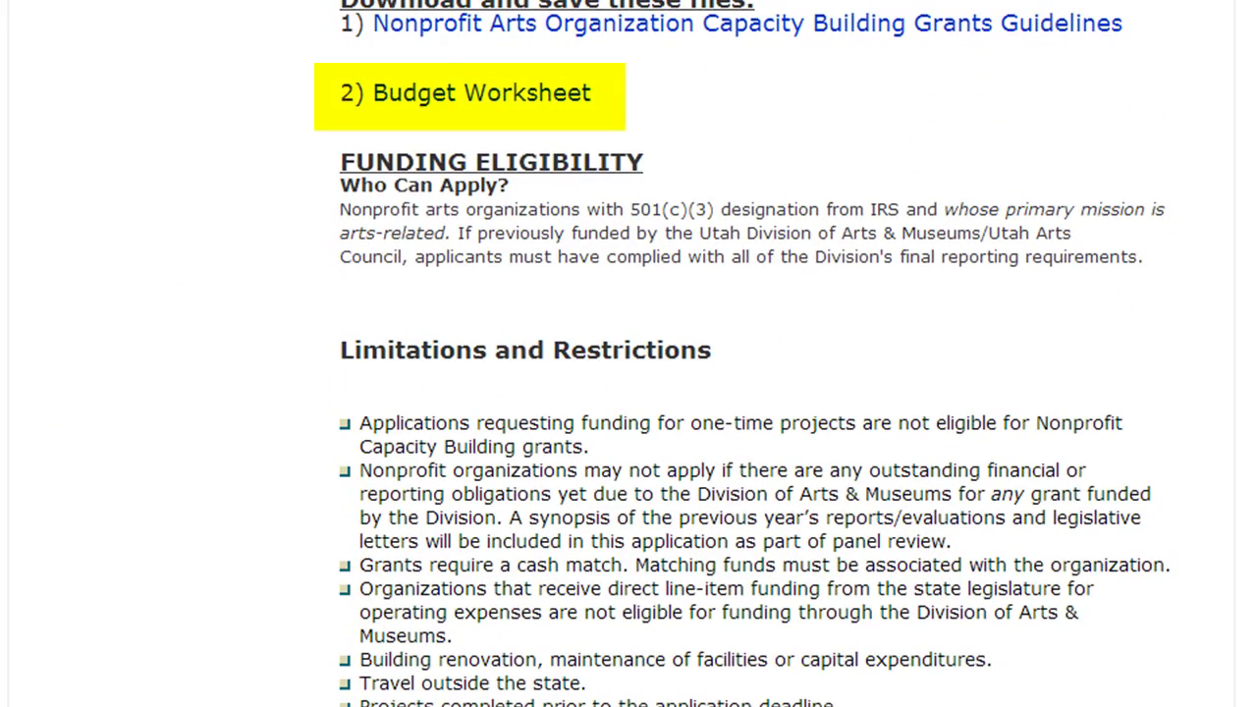
scroll(629, 392, up, 7)
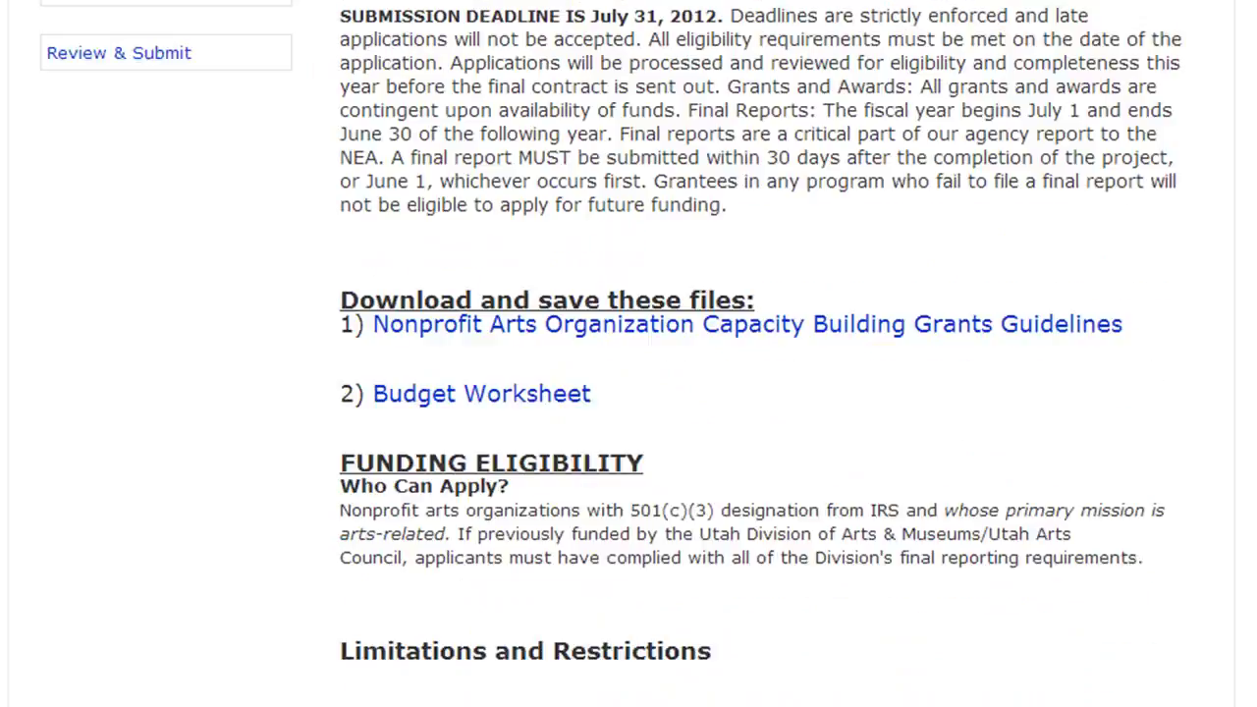
scroll(628, 393, up, 1)
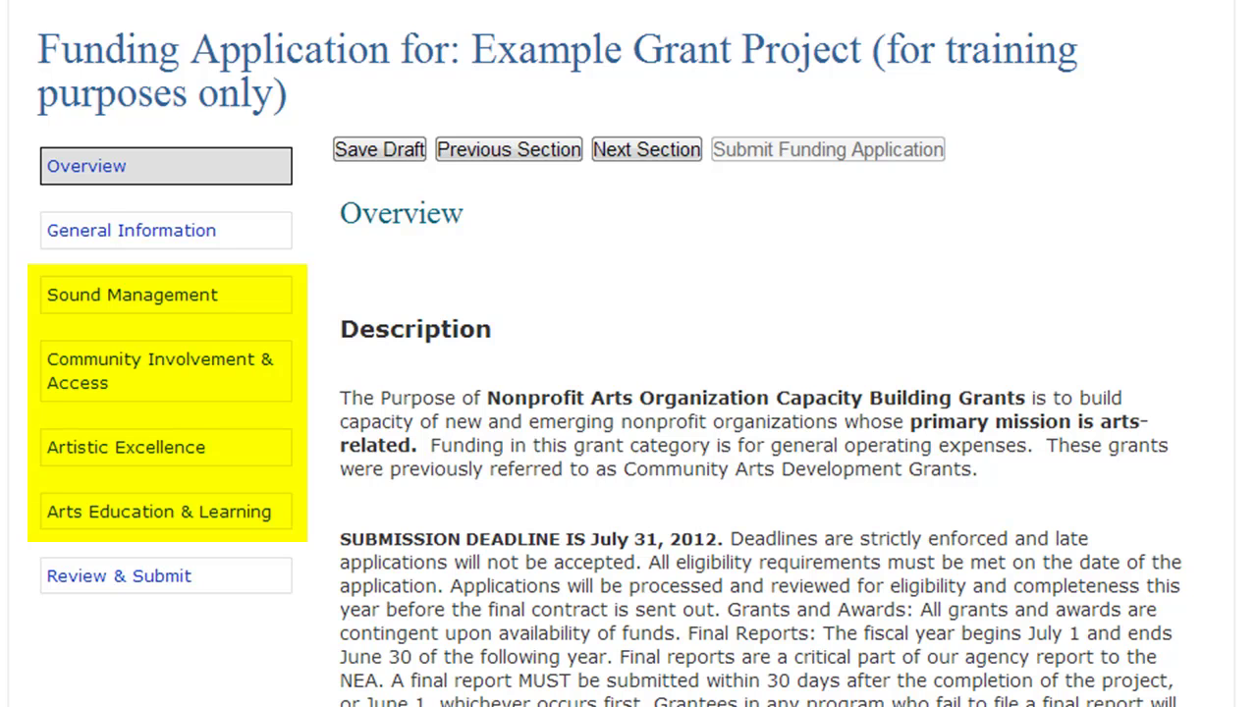
scroll(629, 393, down, 3)
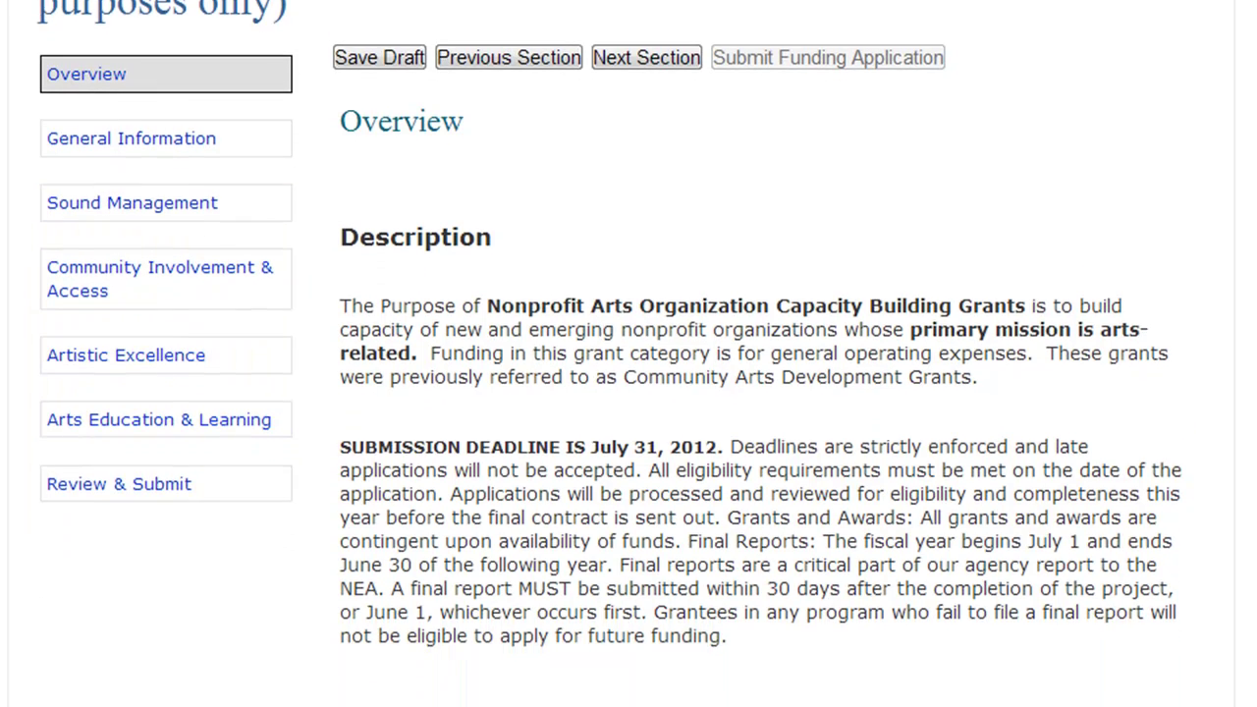
scroll(629, 393, down, 5)
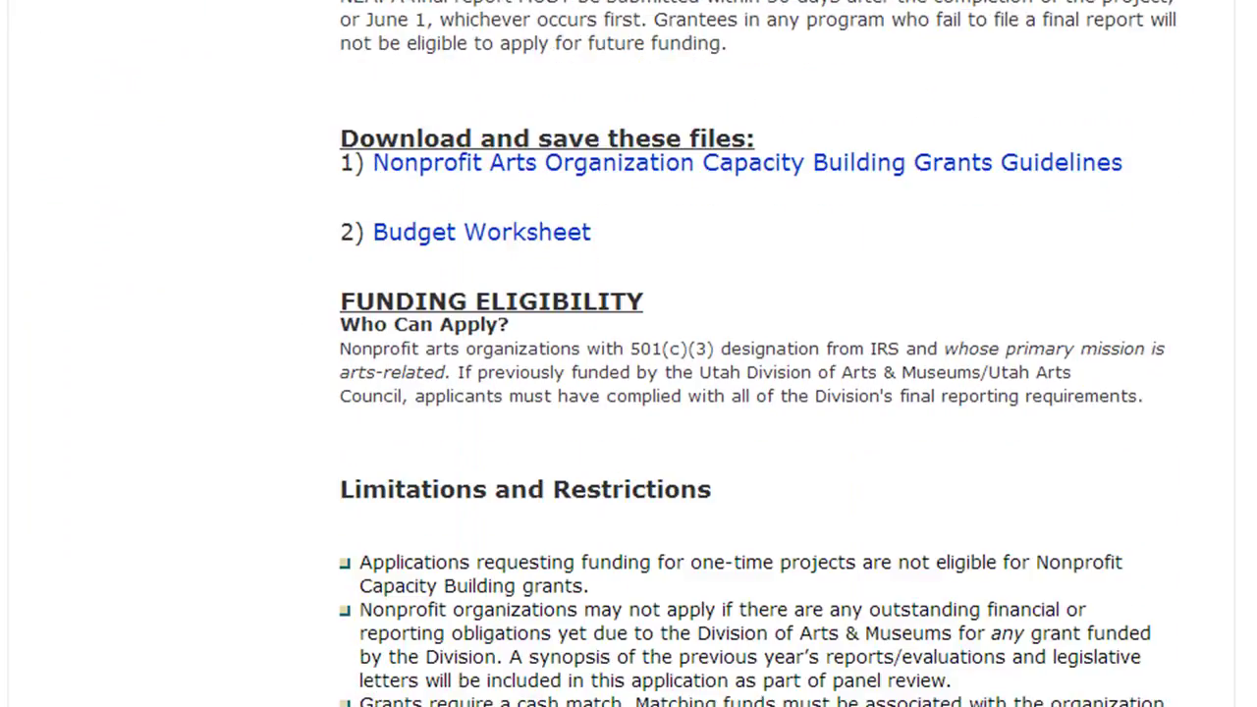
scroll(628, 393, down, 5)
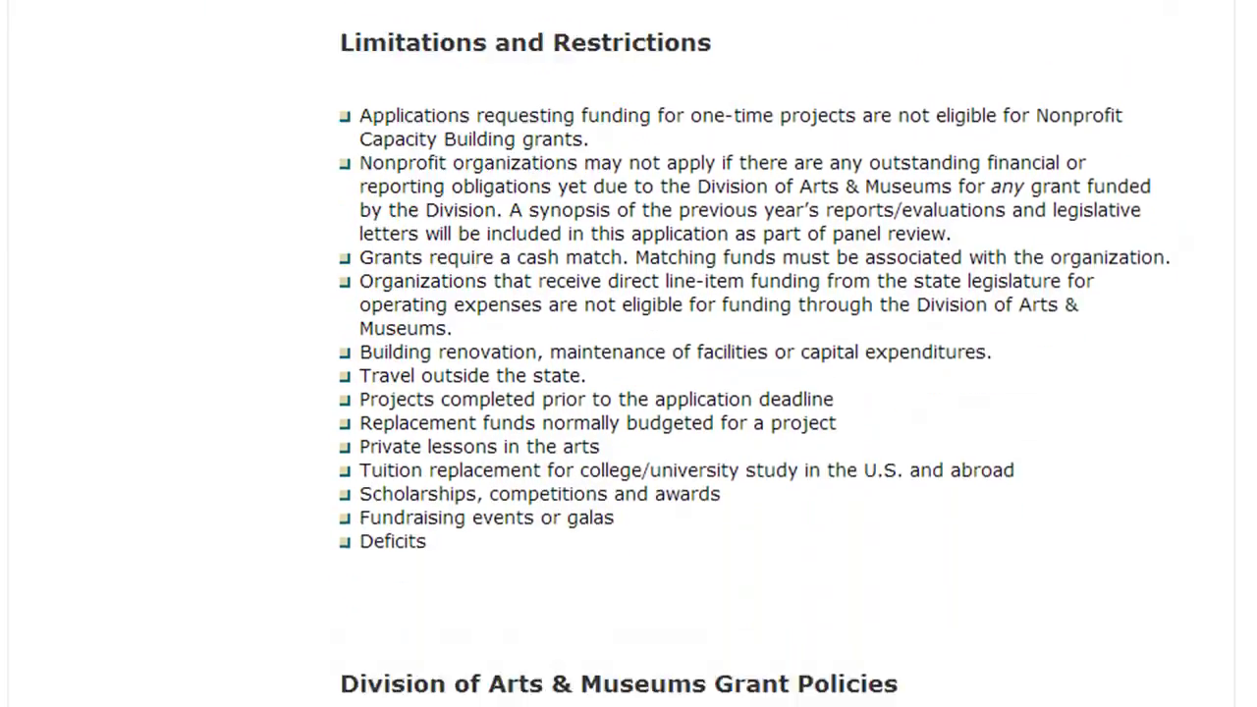
scroll(629, 393, down, 4)
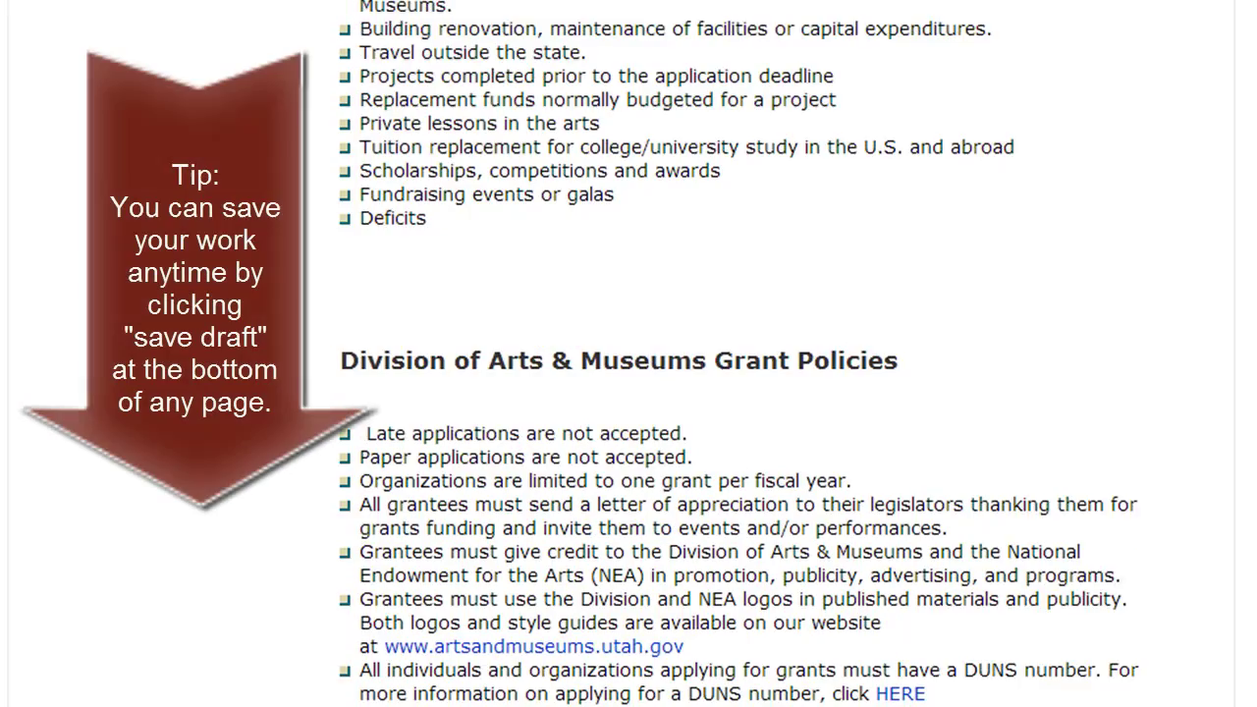
scroll(629, 393, down, 11)
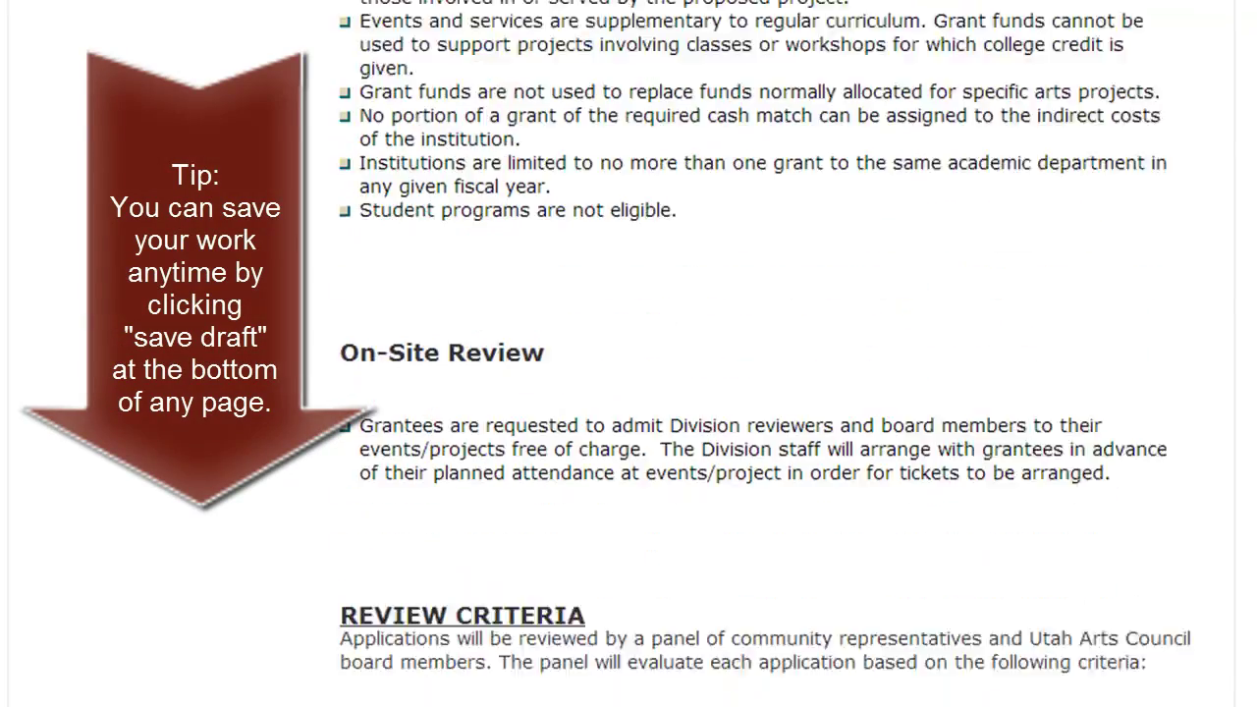
scroll(628, 393, down, 14)
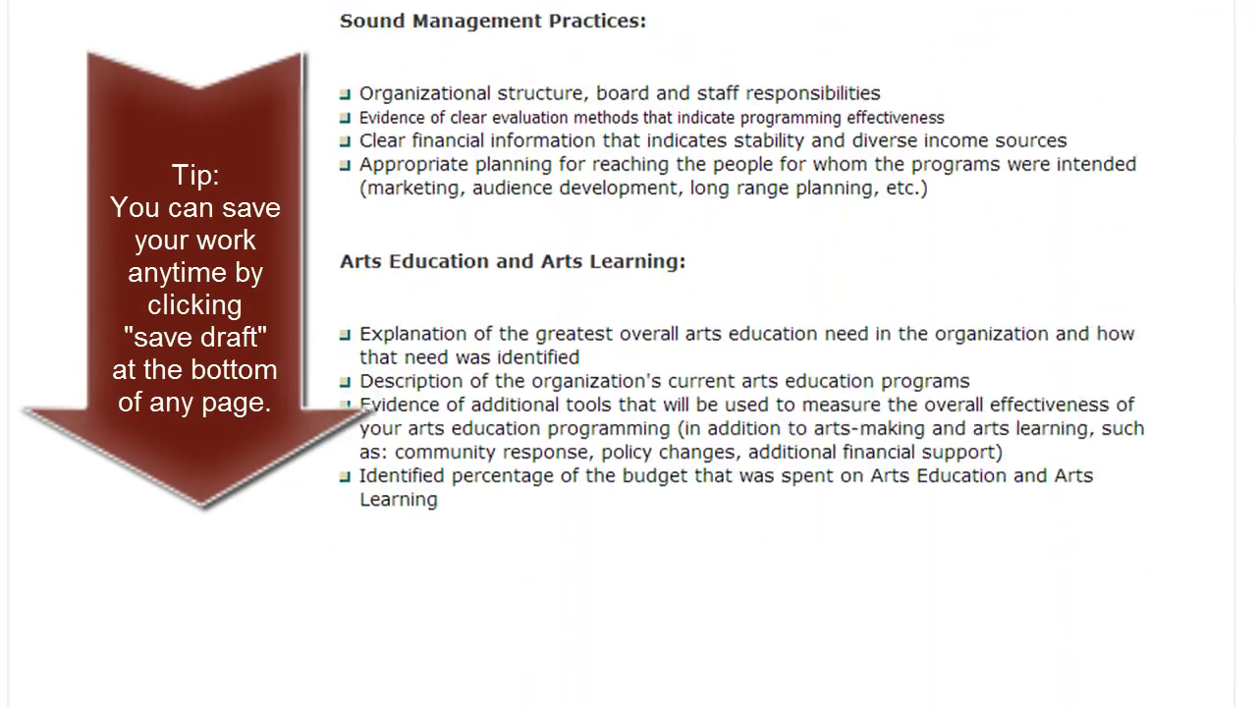
scroll(628, 393, down, 6)
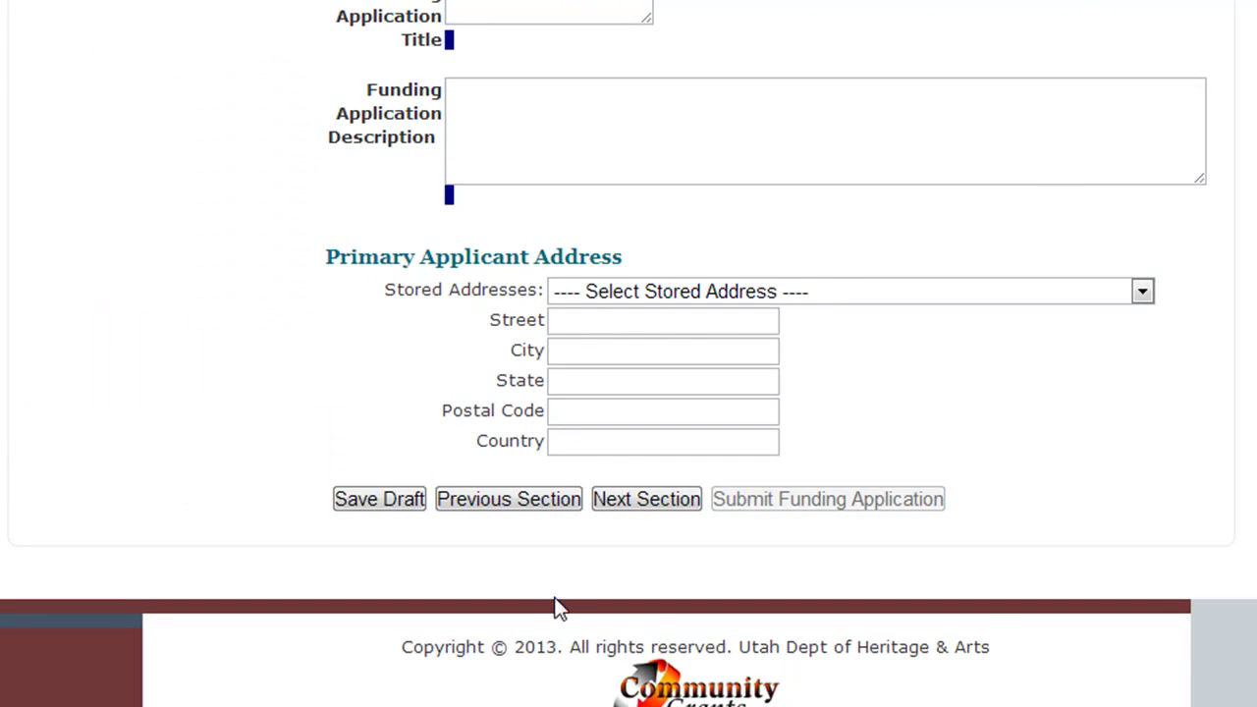
- Save the Example Grant application as a draft, confirm, and log out
click(404, 512)
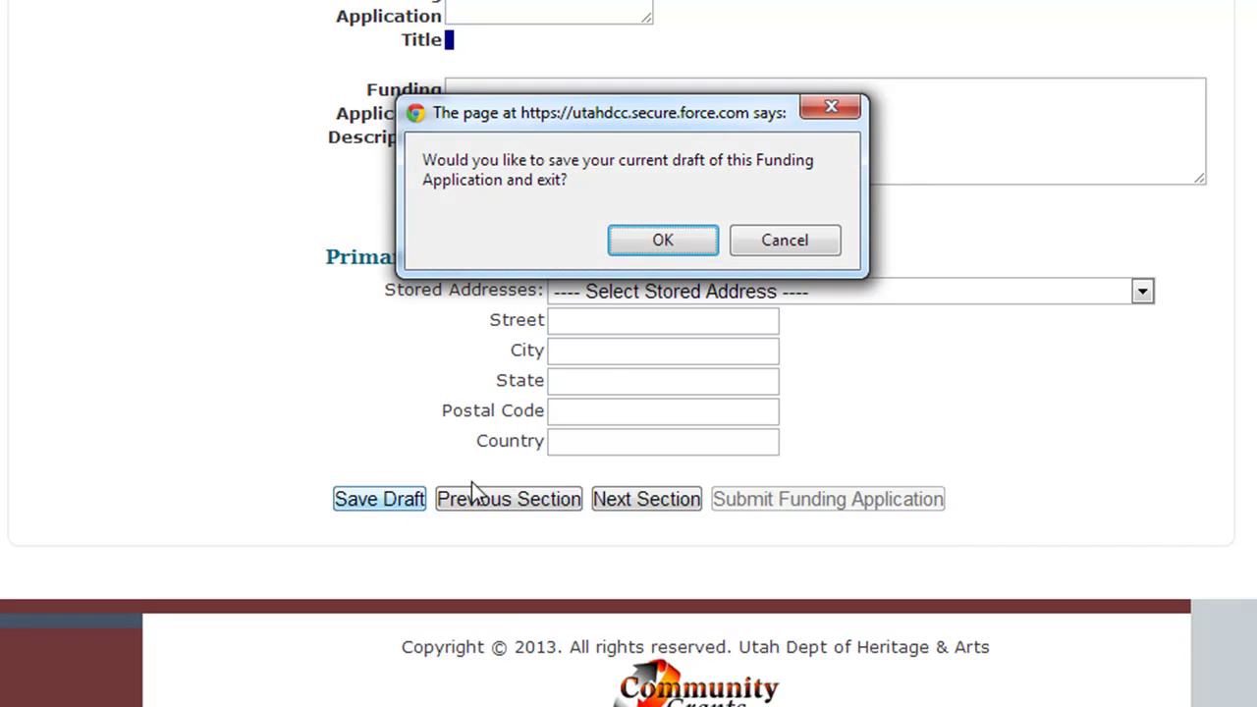
click(649, 245)
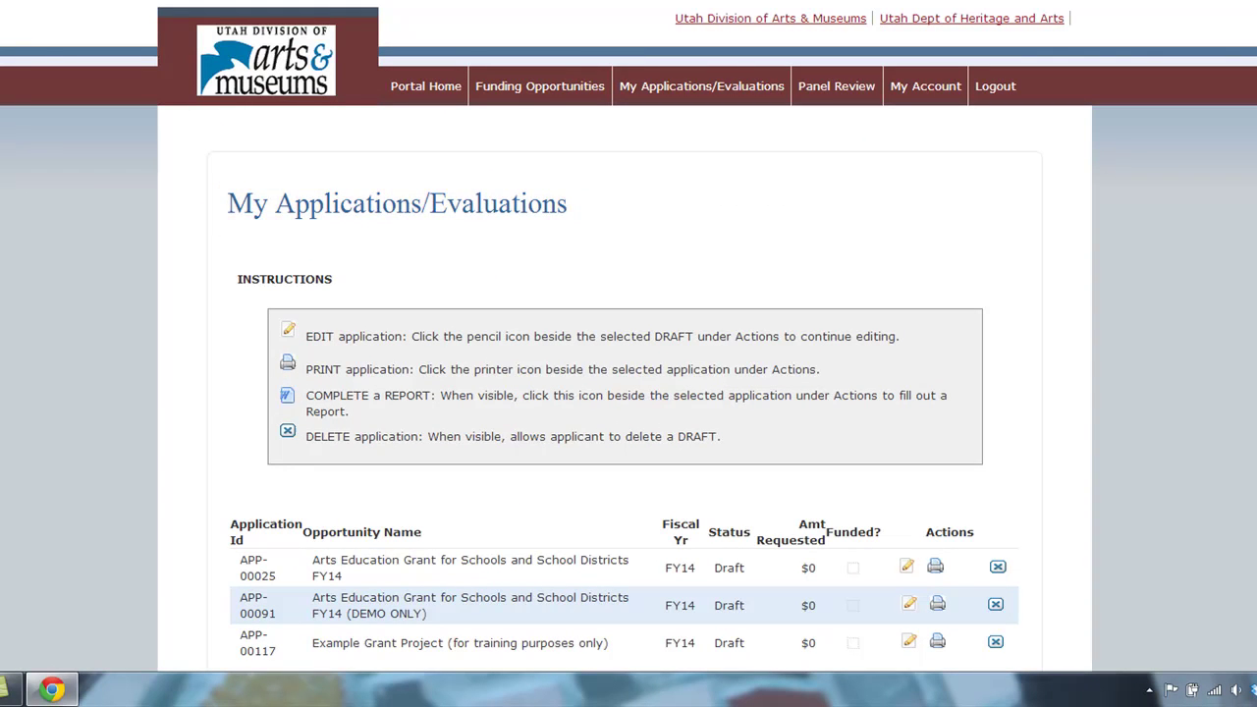
click(1001, 86)
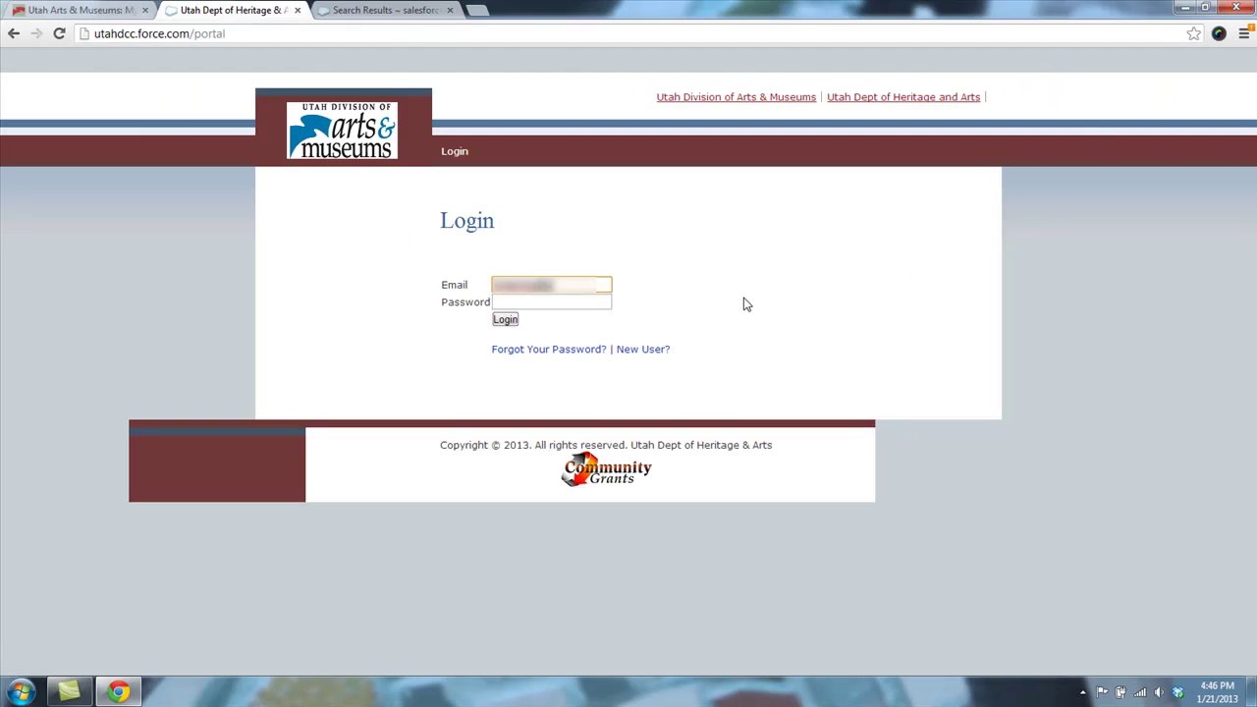
- Log in with the account email and password and open My Applications/Evaluations, showing the Example Grant Project draft
text(utah.gov)
key(Tab)
text(a•••••••)
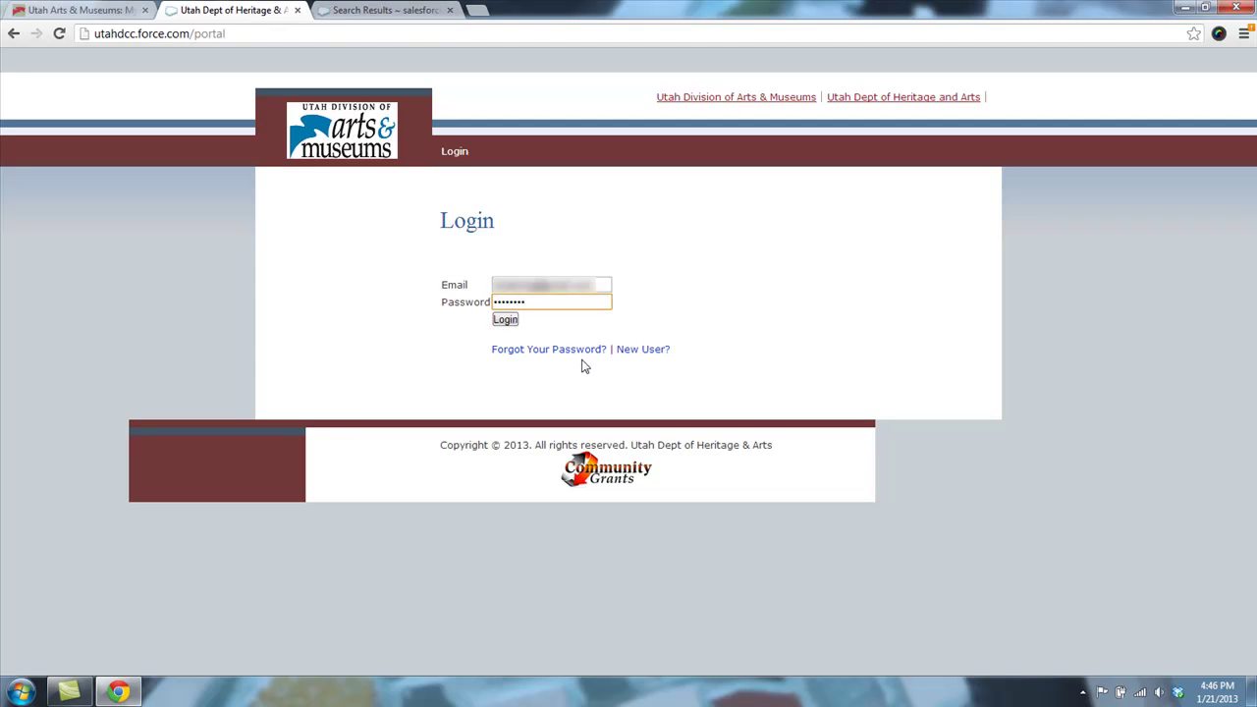
click(504, 320)
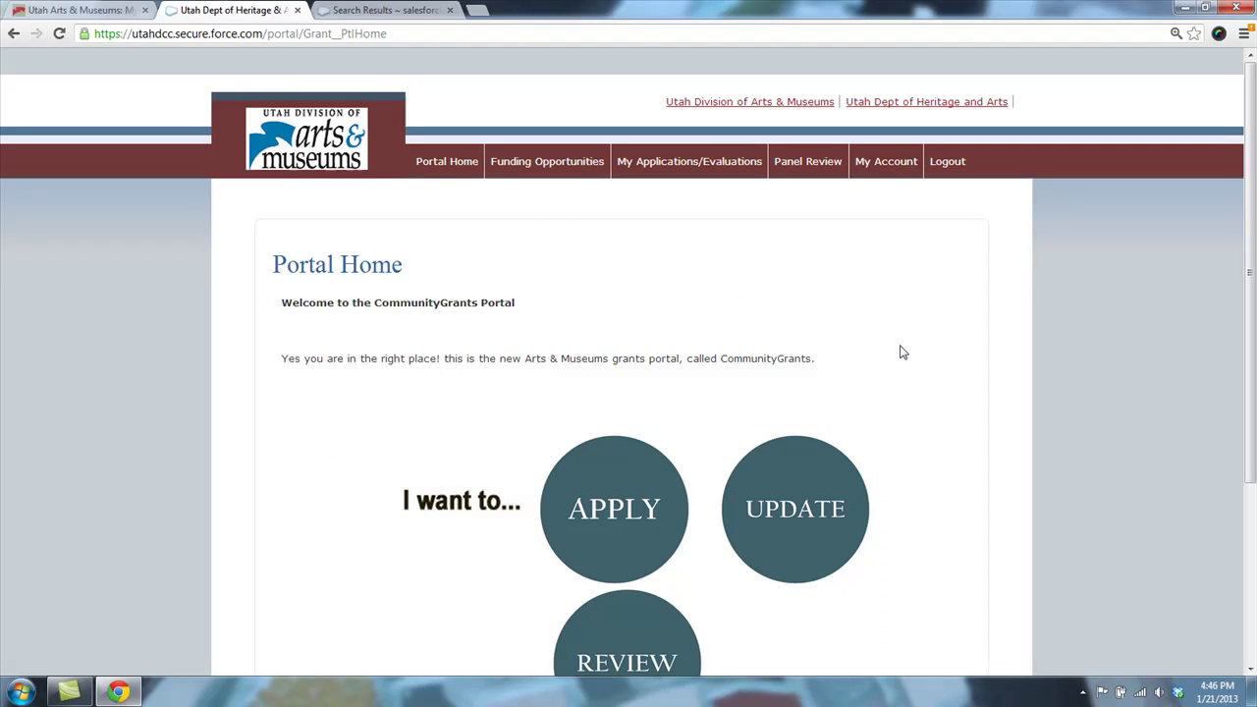
click(807, 561)
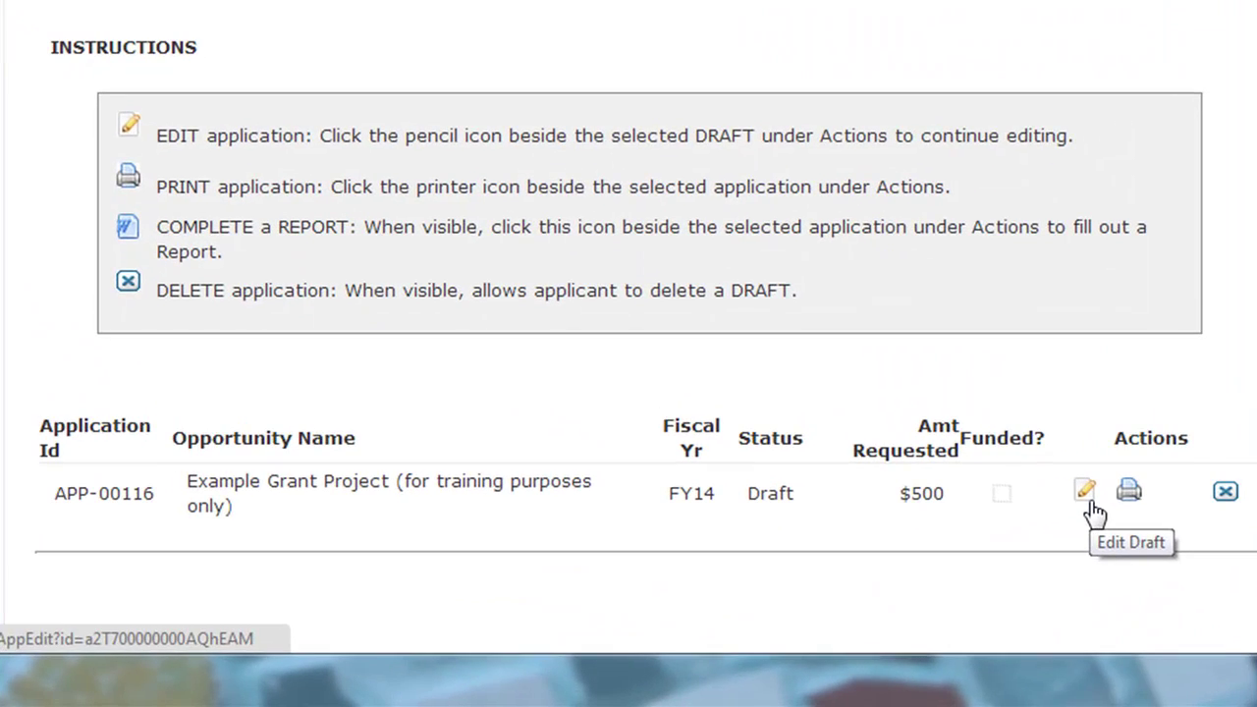
- Reopen the Example Grant Project draft, check its Review & Submit page, and submit the funding application
click(1088, 499)
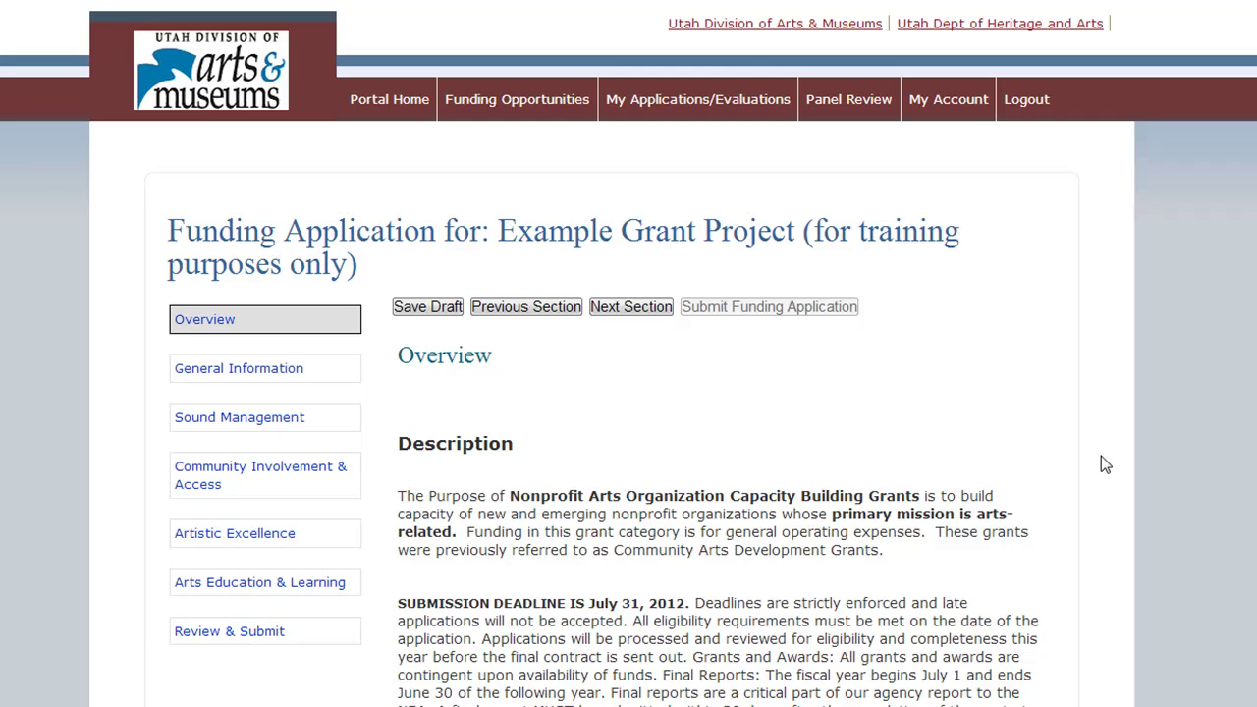
click(249, 645)
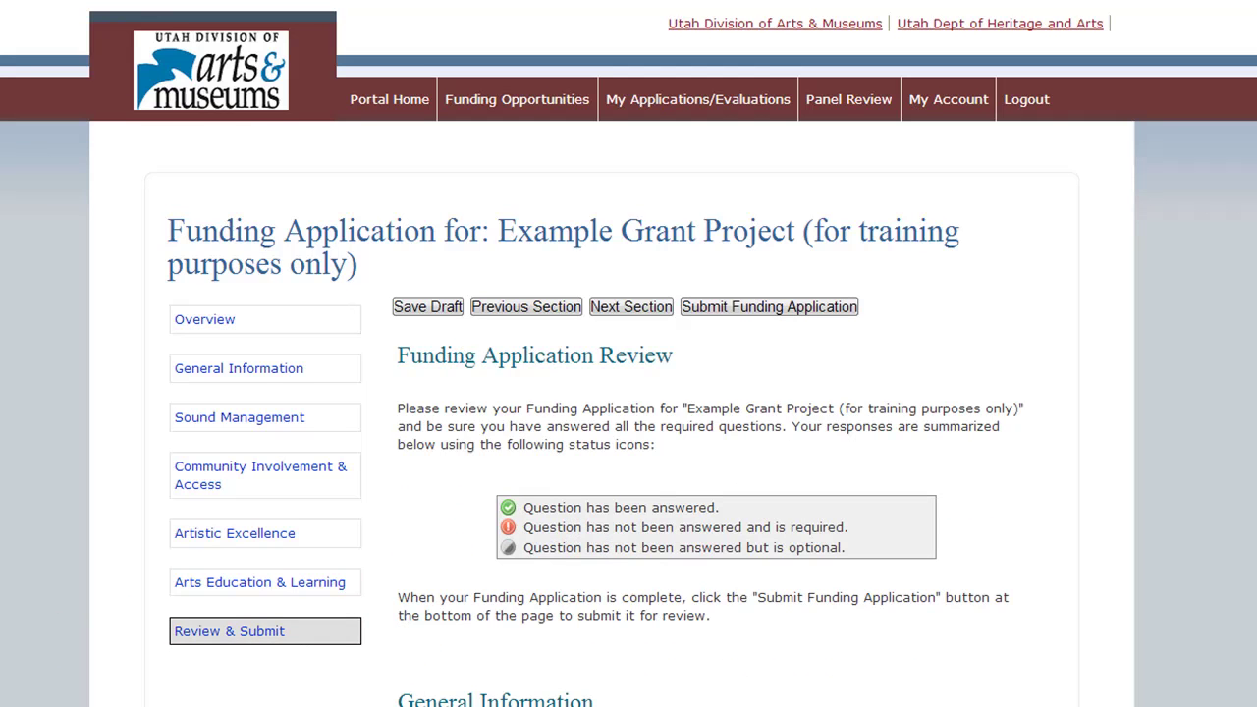
scroll(629, 354, down, 4)
scroll(629, 354, down, 6)
scroll(629, 353, down, 5)
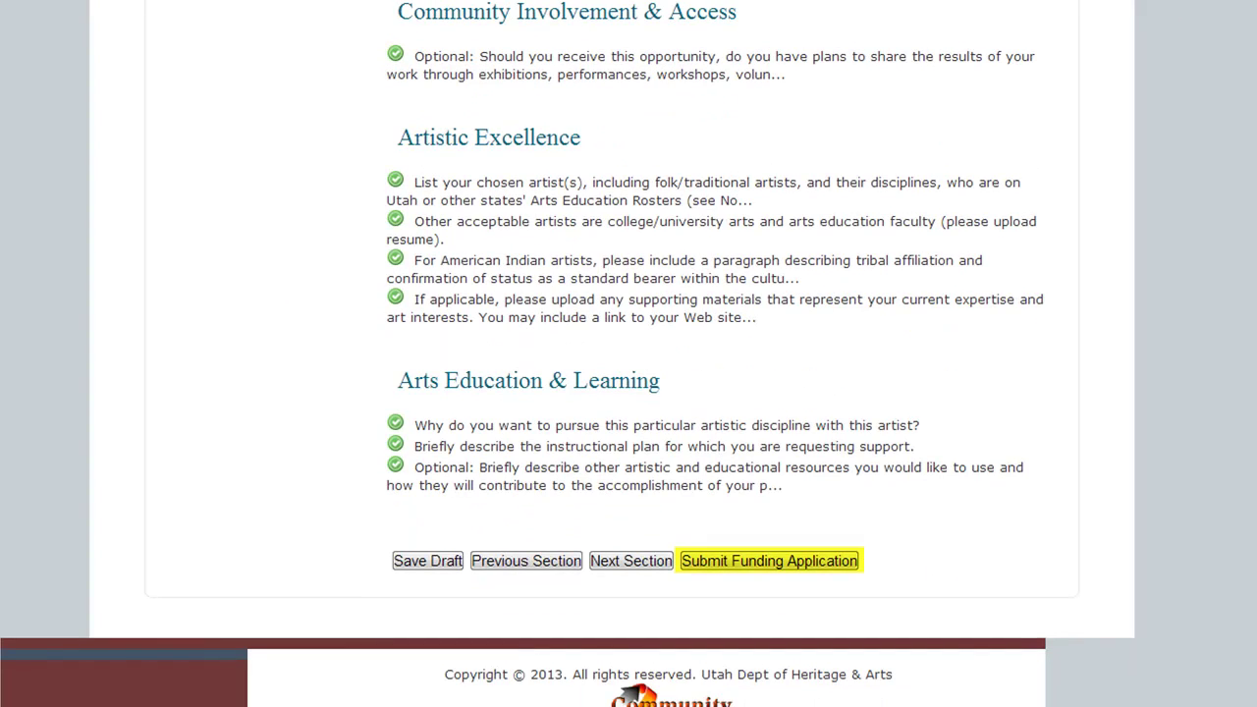
click(830, 562)
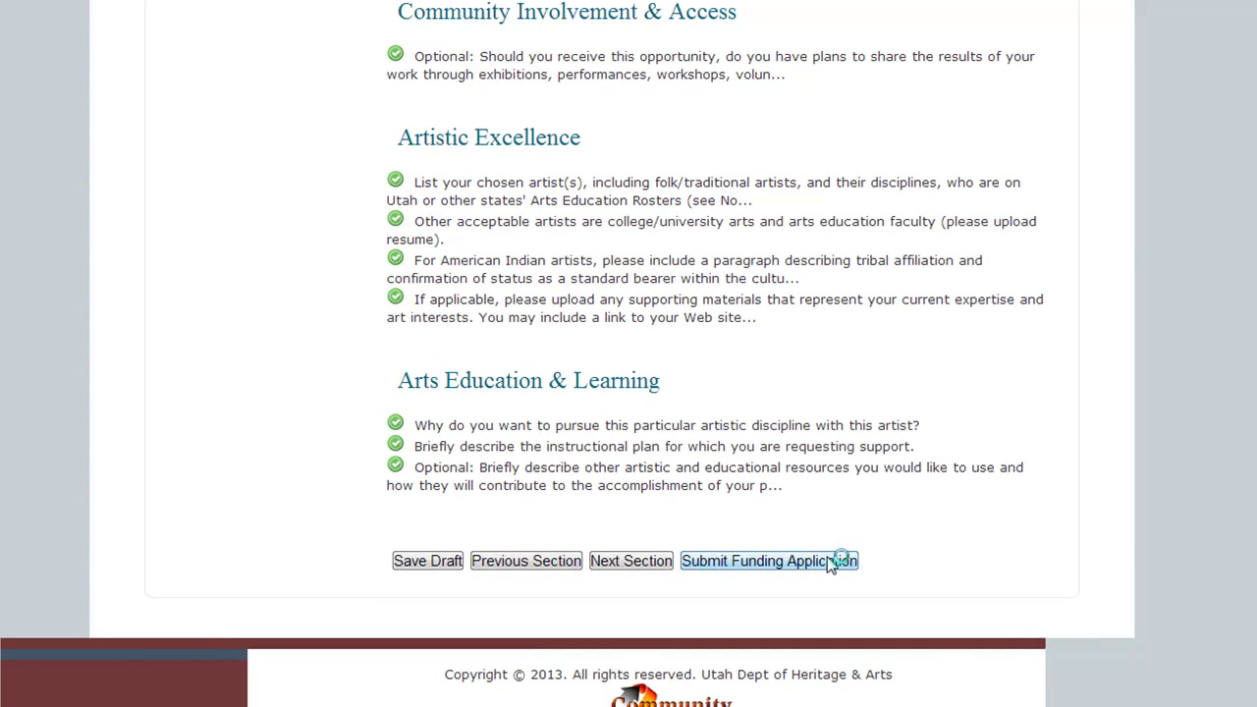